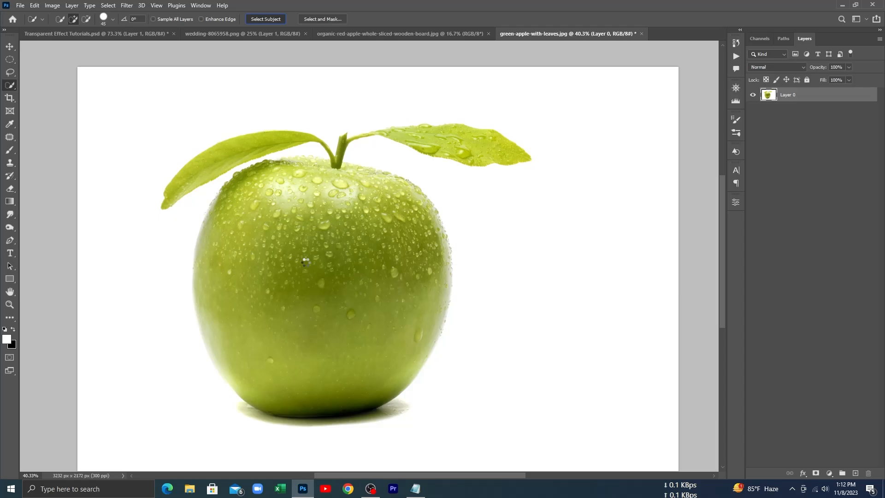
Add a layer mask to Layer 0 that hides the background around the green apple
{"action": "left_click", "coordinate": [815, 473]}
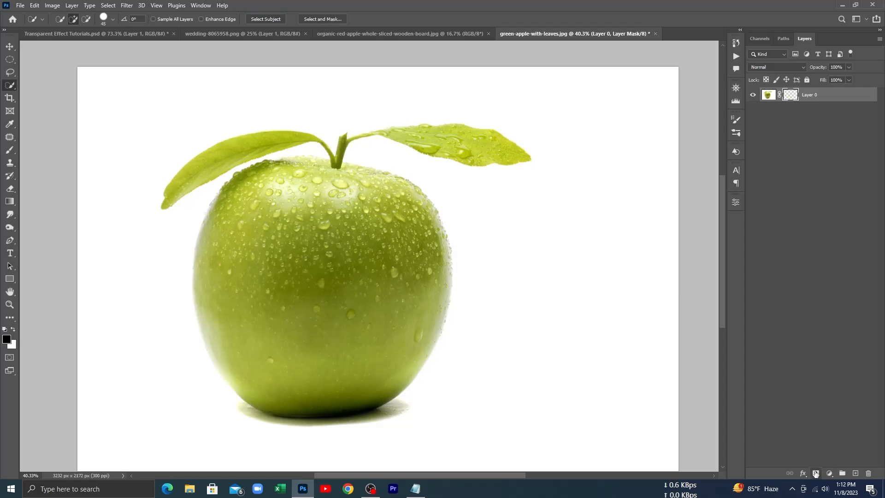
{"action": "scroll", "coordinate": [330, 296], "scroll_direction": "down", "scroll_amount": 3}
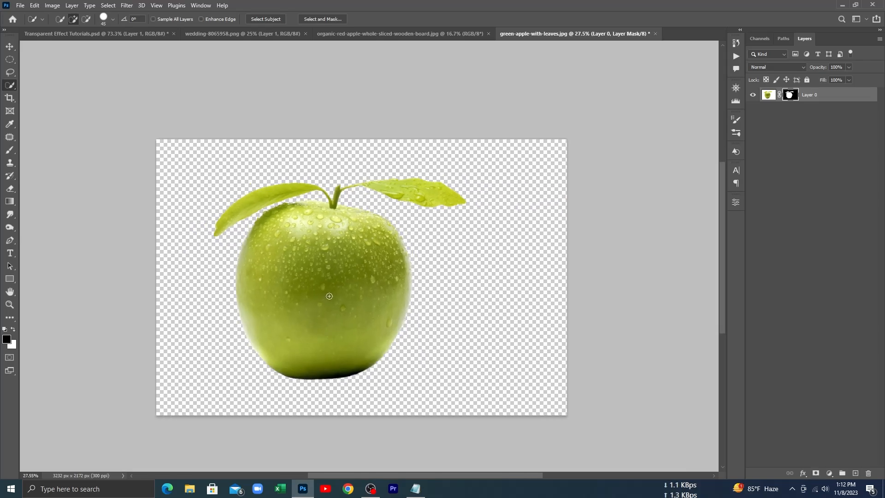
{"action": "scroll", "coordinate": [329, 295], "scroll_direction": "up", "scroll_amount": 1}
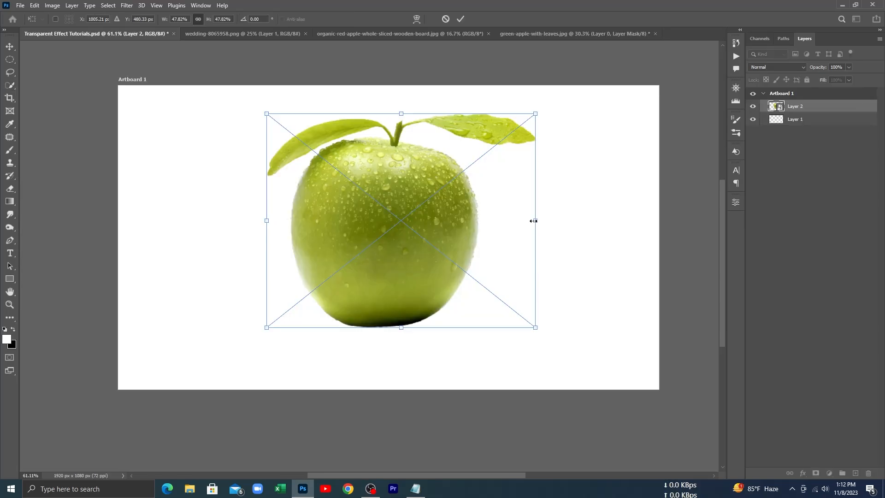
Enlarge the apple slightly on Artboard 1 of Transparent Effect Tutorials.psd and adjust its position
{"action": "mouse_move", "coordinate": [534, 220]}
{"action": "left_mouse_down"}
{"action": "mouse_move", "coordinate": [547, 220]}
{"action": "mouse_move", "coordinate": [539, 220]}
{"action": "left_mouse_up"}
{"action": "left_click_drag", "start_coordinate": [427, 239], "coordinate": [427, 242]}
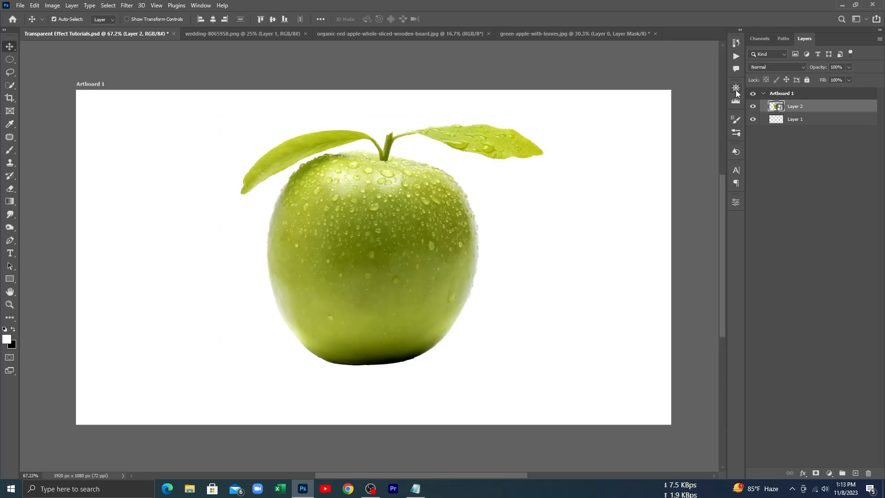
Apply a Black & White adjustment with default settings to the apple on Layer 2 and compare it with the original colours
{"action": "left_click", "coordinate": [52, 5]}
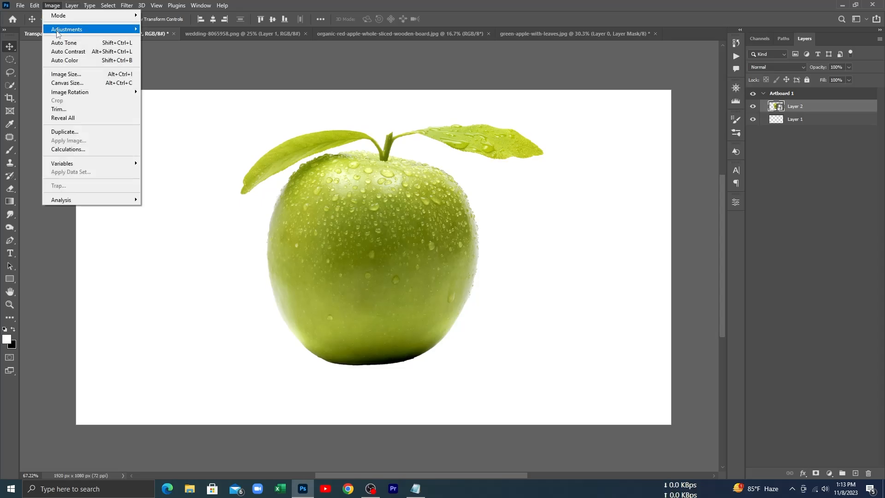
{"action": "mouse_move", "coordinate": [59, 30]}
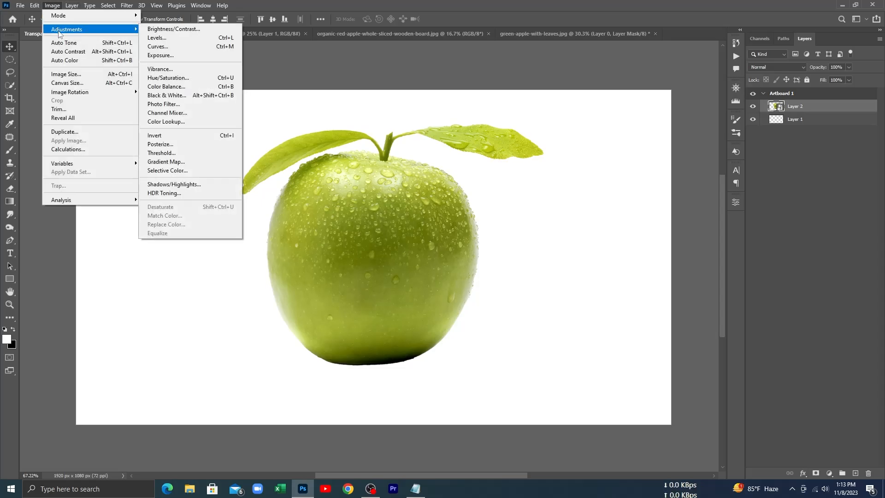
{"action": "left_click", "coordinate": [193, 97]}
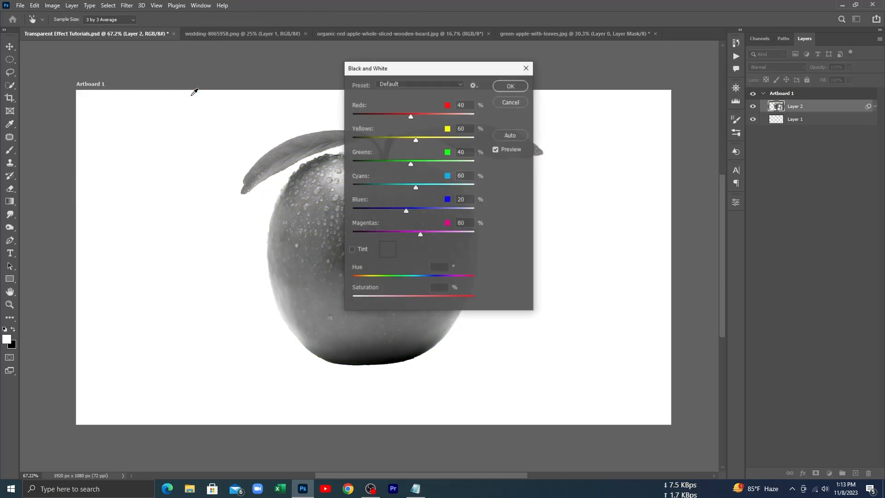
{"action": "left_click", "coordinate": [511, 87]}
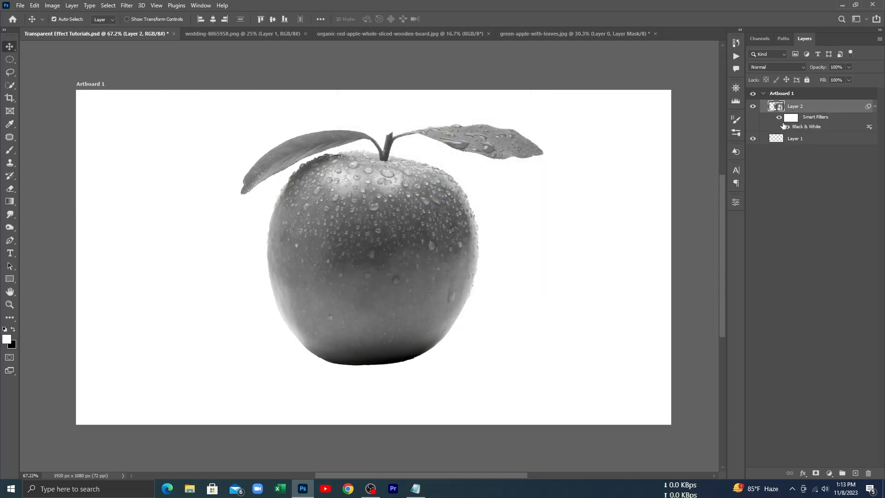
{"action": "left_click", "coordinate": [787, 130]}
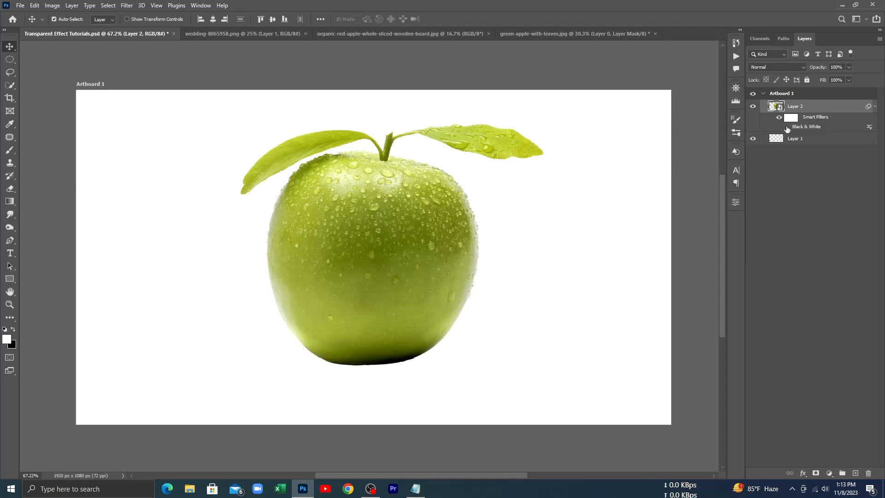
{"action": "left_click", "coordinate": [787, 127]}
Add a lime green Solid Color fill layer between Layer 1 and the apple layer
{"action": "left_click", "coordinate": [815, 139]}
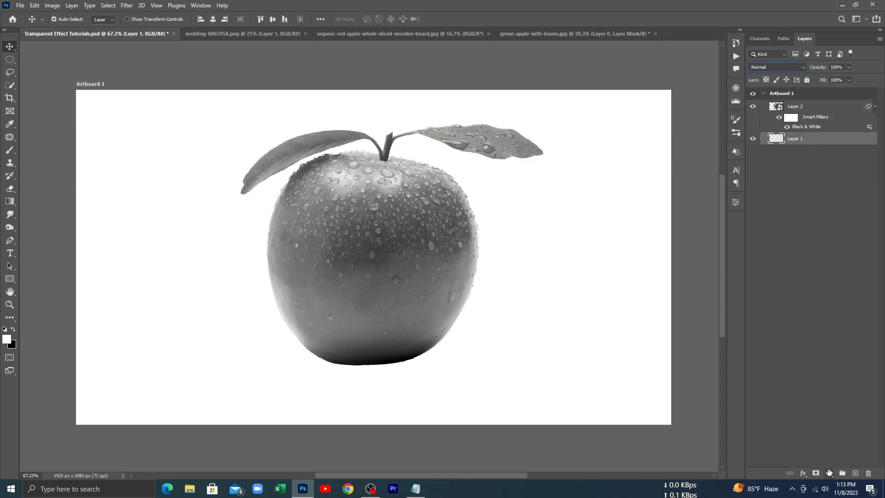
{"action": "left_click", "coordinate": [830, 472]}
{"action": "left_click", "coordinate": [829, 307]}
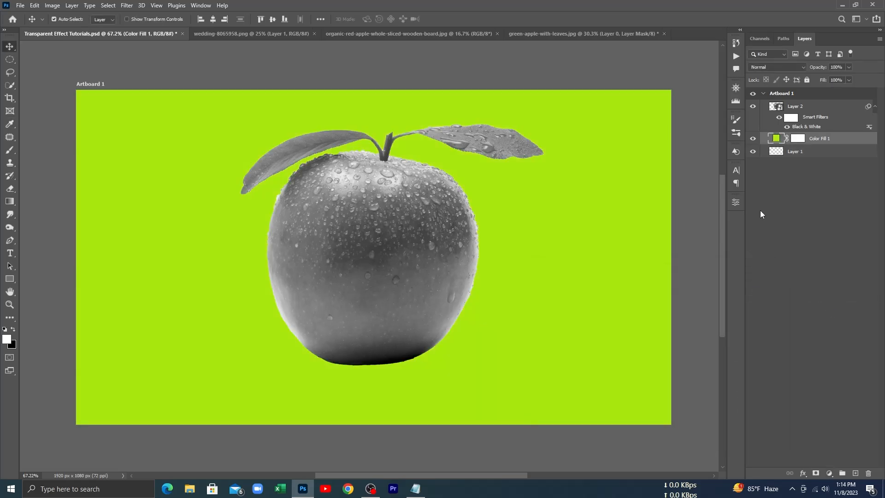
Set the blend mode of the apple's Layer 2 to Screen
{"action": "left_click", "coordinate": [771, 106]}
{"action": "left_click", "coordinate": [777, 67]}
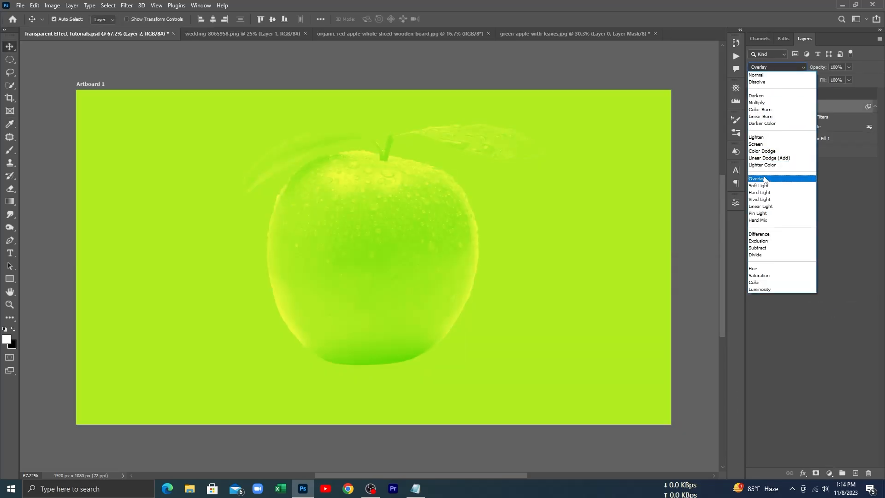
{"action": "left_click", "coordinate": [762, 146]}
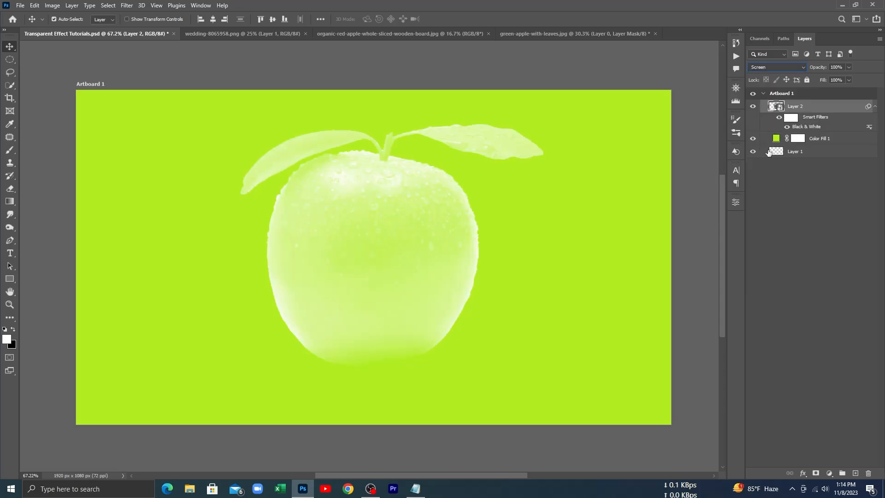
Change the Solid Color fill behind the apple to dark grey, keeping the apple's Black & White filter on
{"action": "double_click", "coordinate": [776, 139]}
{"action": "mouse_move", "coordinate": [638, 353]}
{"action": "left_mouse_down"}
{"action": "mouse_move", "coordinate": [613, 373]}
{"action": "mouse_move", "coordinate": [504, 378]}
{"action": "mouse_move", "coordinate": [492, 395]}
{"action": "left_mouse_up"}
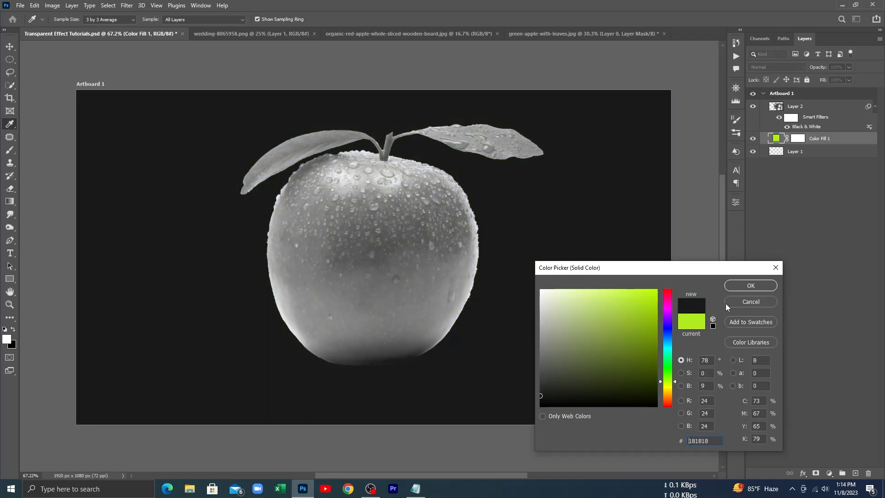
{"action": "left_click", "coordinate": [750, 285]}
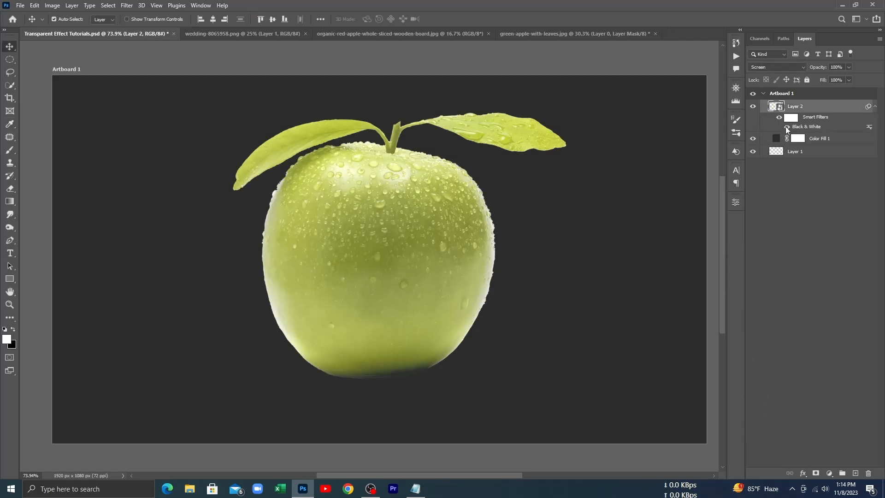
{"action": "left_click", "coordinate": [787, 127]}
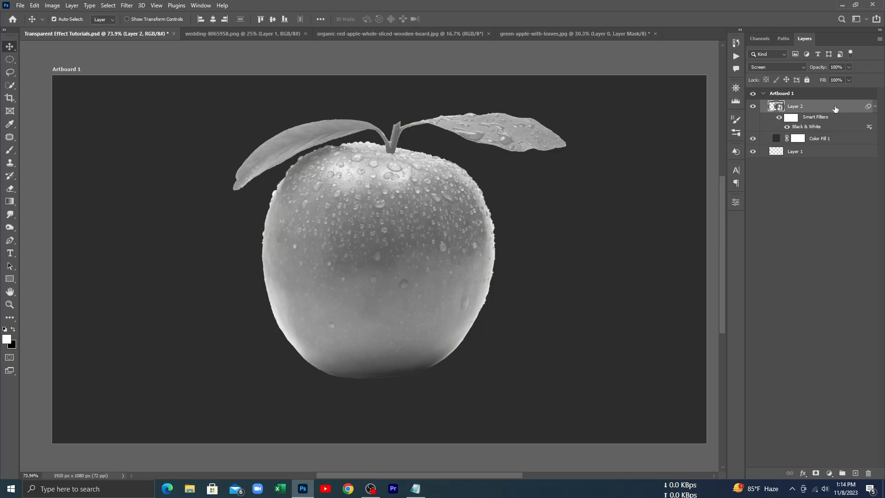
Add a Levels adjustment layer above Layer 2 and clip it to the apple
{"action": "left_click", "coordinate": [832, 472]}
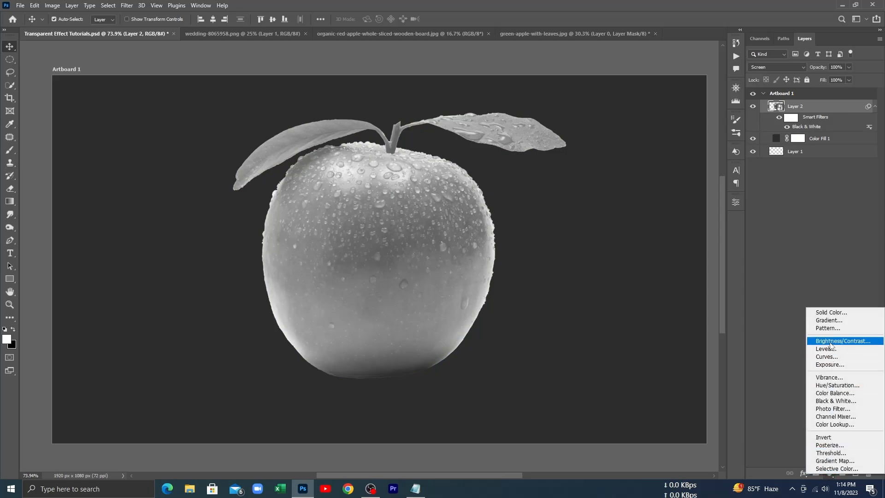
{"action": "left_click", "coordinate": [830, 349]}
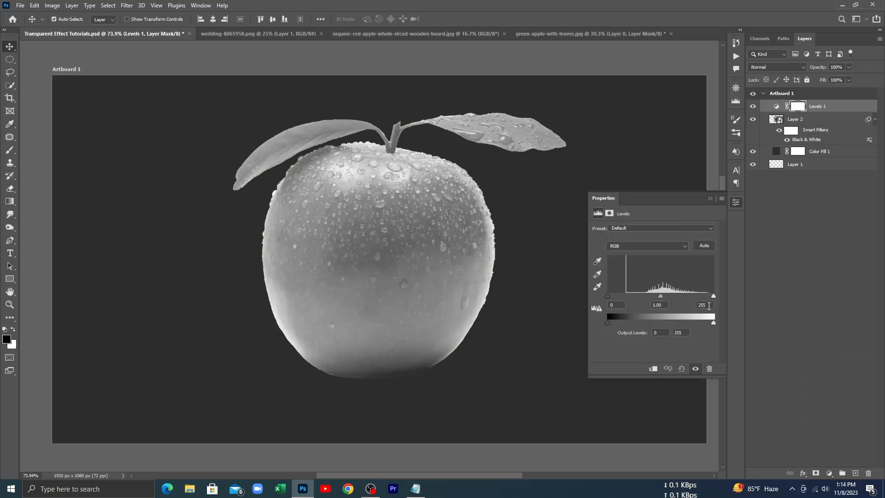
{"action": "left_click", "coordinate": [653, 369]}
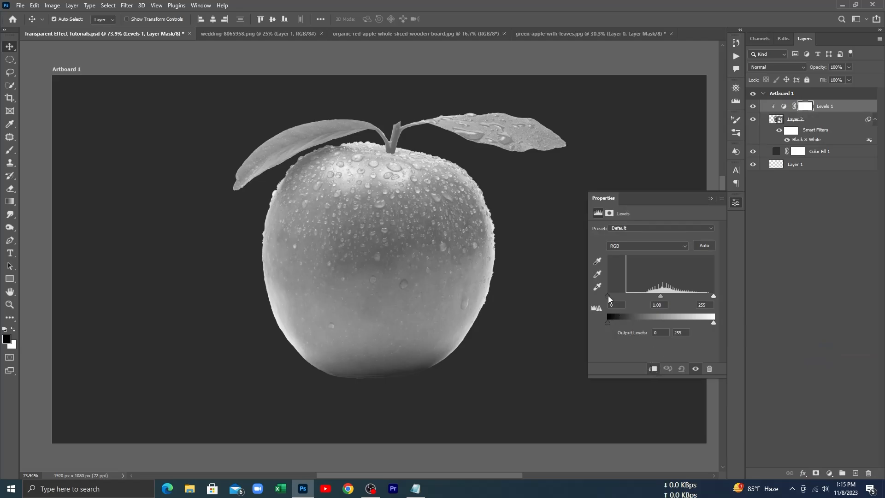
Set the clipped Levels adjustment's input levels to 65, 0.90 and 230
{"action": "left_click_drag", "start_coordinate": [608, 296], "coordinate": [627, 297]}
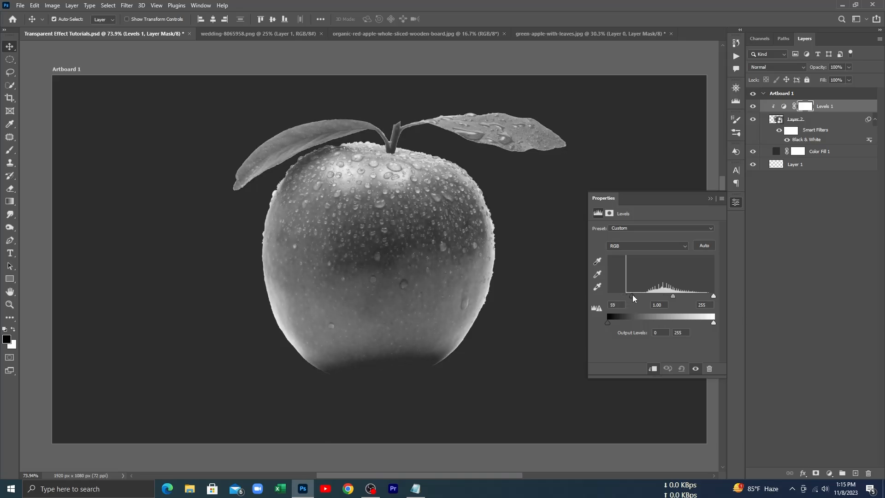
{"action": "left_click_drag", "start_coordinate": [713, 295], "coordinate": [666, 297]}
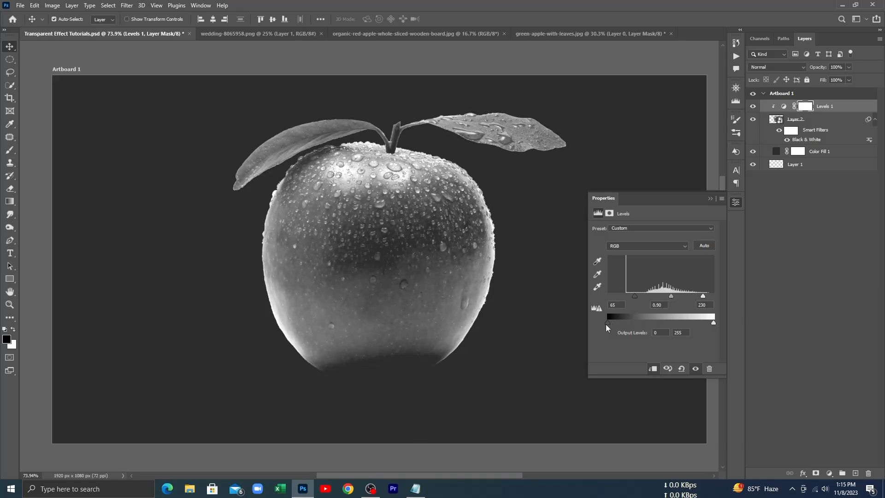
{"action": "left_click_drag", "start_coordinate": [606, 324], "coordinate": [615, 325]}
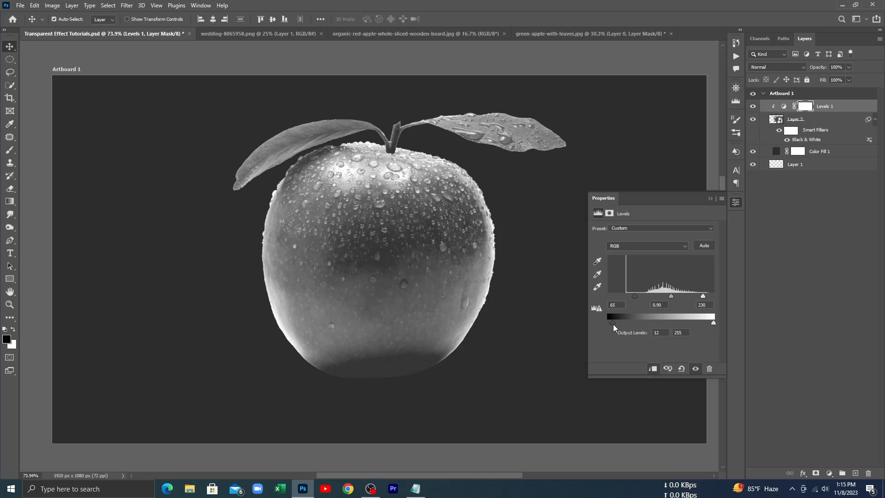
{"action": "left_click", "coordinate": [710, 201]}
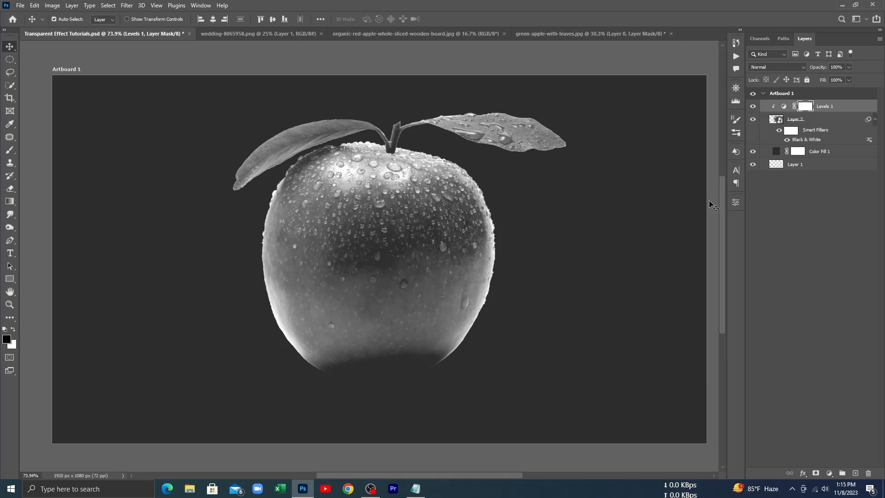
Paint black on the Levels mask along the apple's bottom edge with a soft, reduced-size brush
{"action": "left_click", "coordinate": [11, 151]}
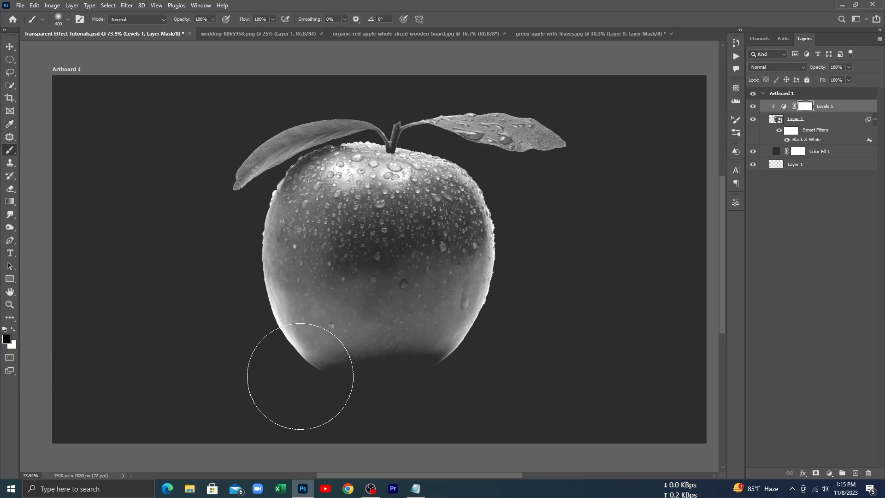
{"action": "key", "text": "bracketleft"}
{"action": "key", "text": "bracketleft"}
{"action": "key", "text": "bracketleft"}
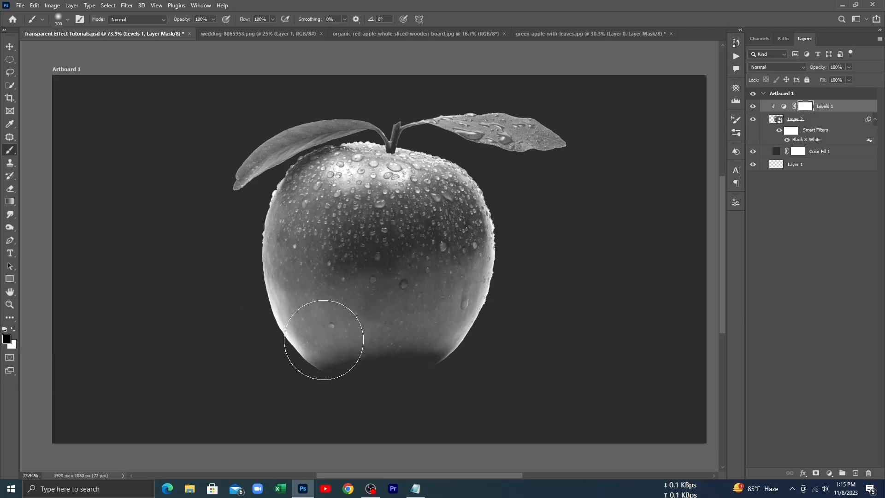
{"action": "left_click_drag", "start_coordinate": [331, 369], "coordinate": [443, 369]}
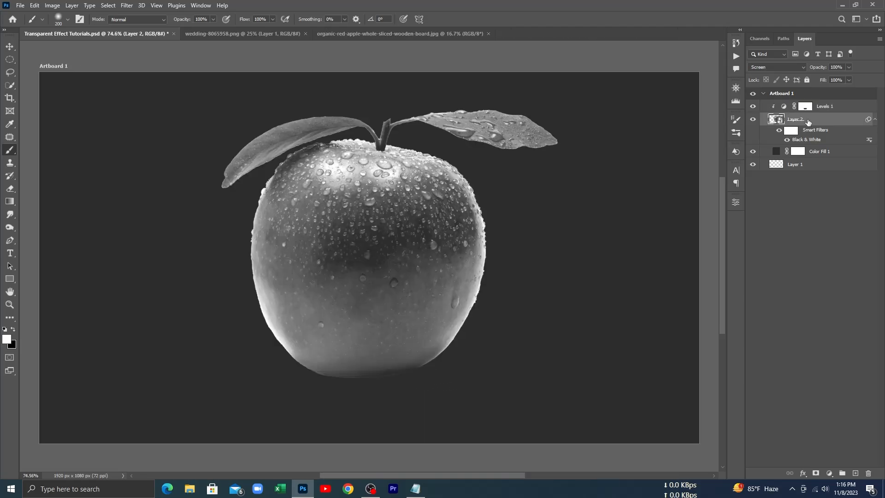
Duplicate the apple's Layer 2, compare with and without the copy, and turn off the copy's Black & White filter
{"action": "key", "text": "ctrl+j"}
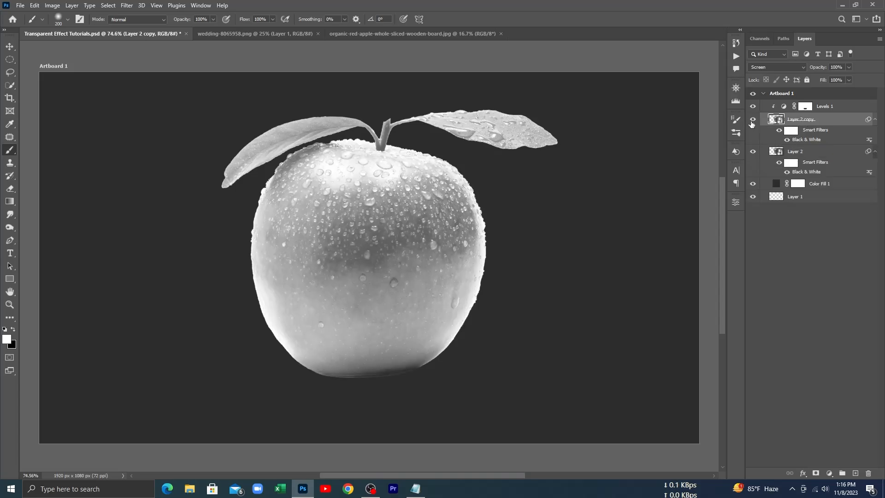
{"action": "left_click", "coordinate": [752, 120]}
{"action": "left_click", "coordinate": [753, 120]}
{"action": "left_click", "coordinate": [787, 140]}
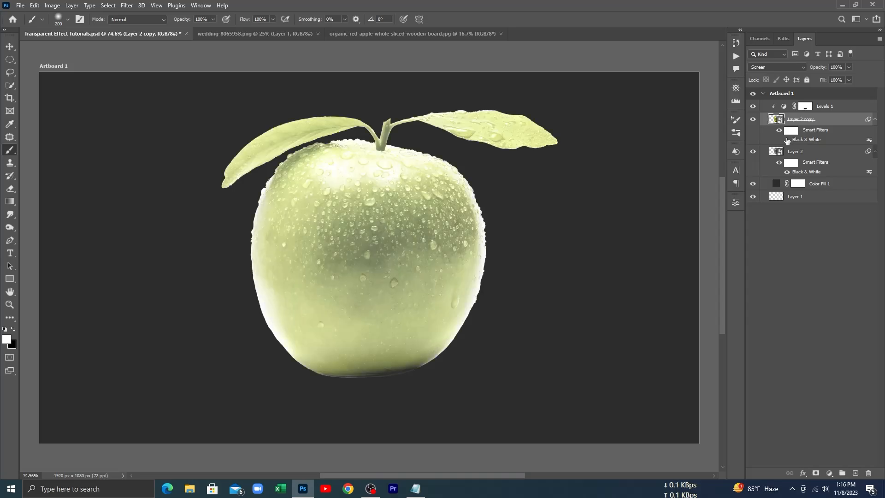
Hide the Levels 1 adjustment layer and delete it together with its mask
{"action": "left_click", "coordinate": [753, 107]}
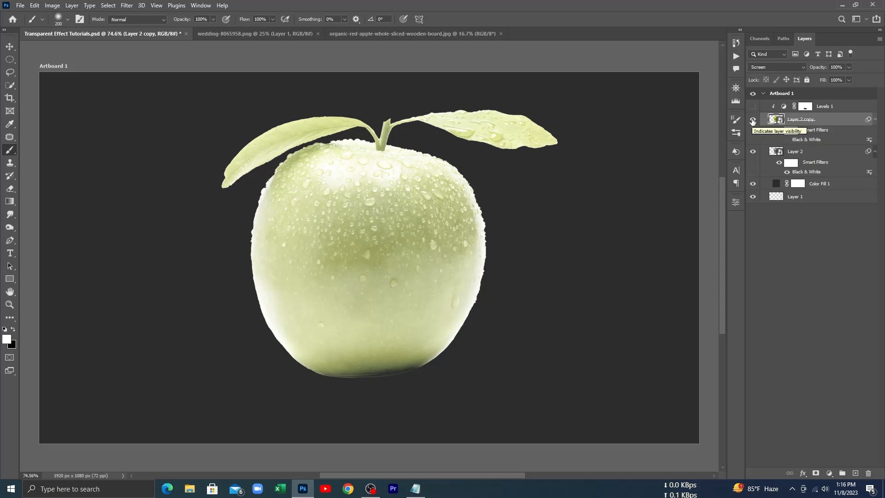
{"action": "left_click", "coordinate": [833, 107]}
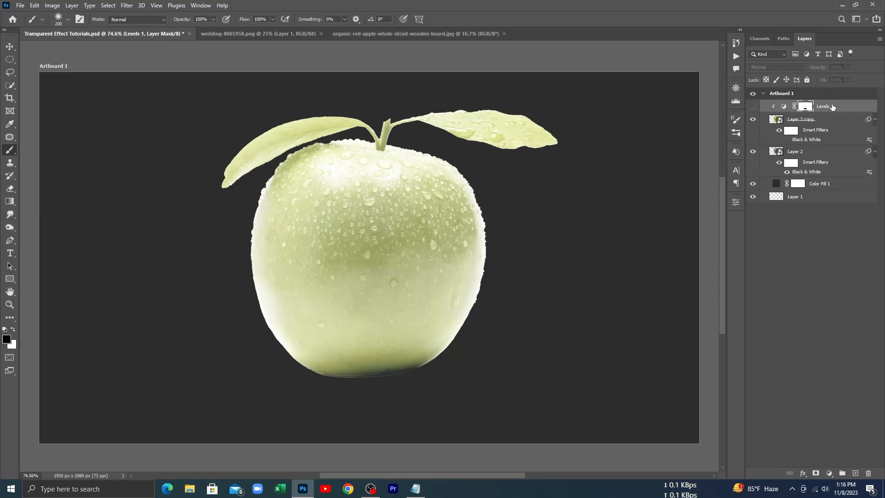
{"action": "left_click", "coordinate": [833, 107]}
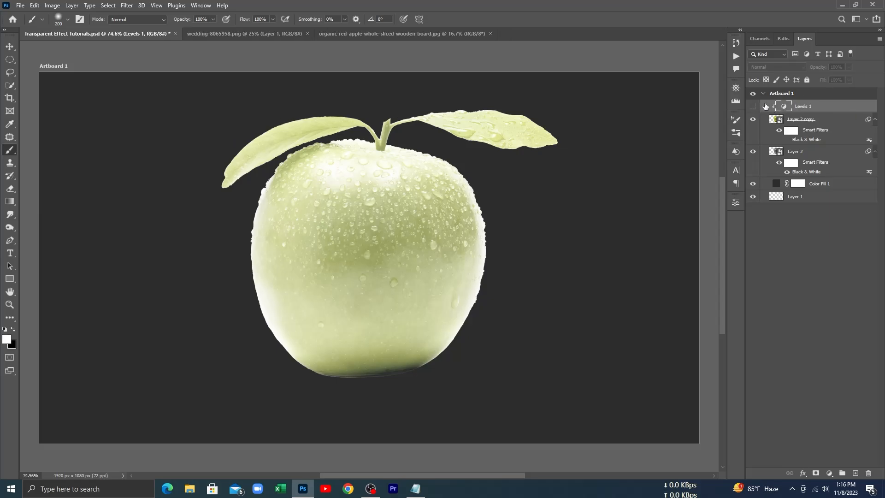
{"action": "left_click_drag", "start_coordinate": [765, 106], "coordinate": [869, 473]}
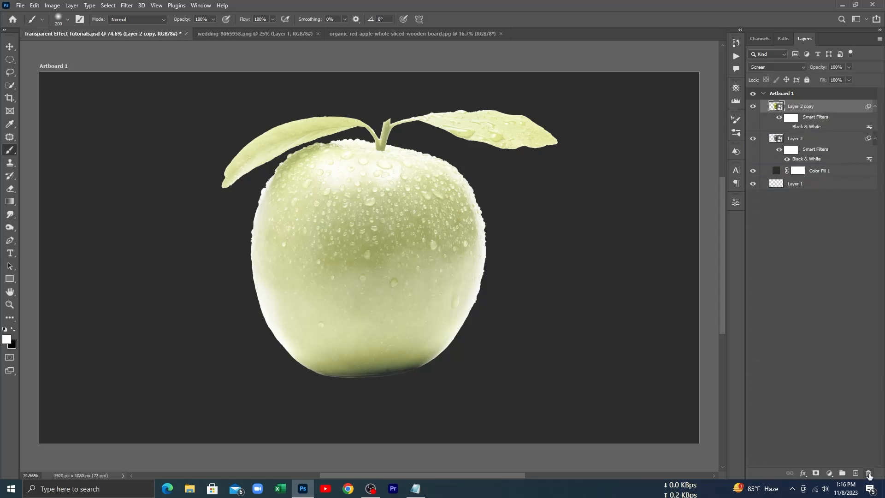
Delete the smart filters from Layer 2 copy and compare the apple with the copy hidden and shown
{"action": "left_click_drag", "start_coordinate": [809, 120], "coordinate": [869, 474]}
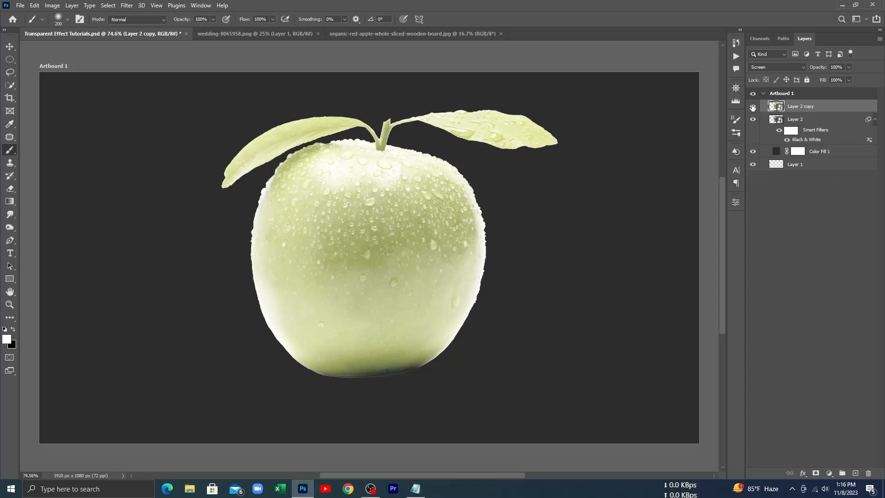
{"action": "left_click", "coordinate": [753, 107]}
{"action": "left_click", "coordinate": [753, 106]}
{"action": "scroll", "coordinate": [379, 266], "scroll_direction": "down", "scroll_amount": 2}
{"action": "scroll", "coordinate": [392, 242], "scroll_direction": "up", "scroll_amount": 1}
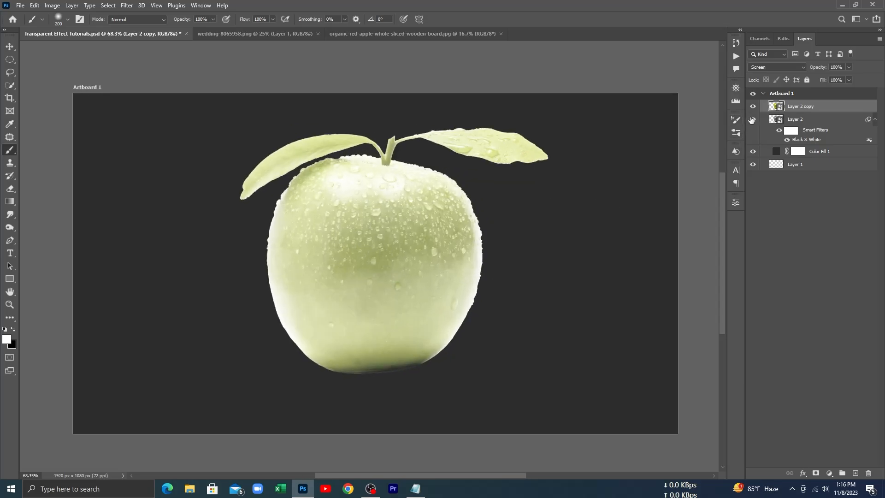
Set the blend mode of Layer 2 copy to Normal and add a layer mask to it
{"action": "left_click", "coordinate": [777, 68]}
{"action": "scroll", "coordinate": [777, 73], "scroll_direction": "up", "scroll_amount": 3}
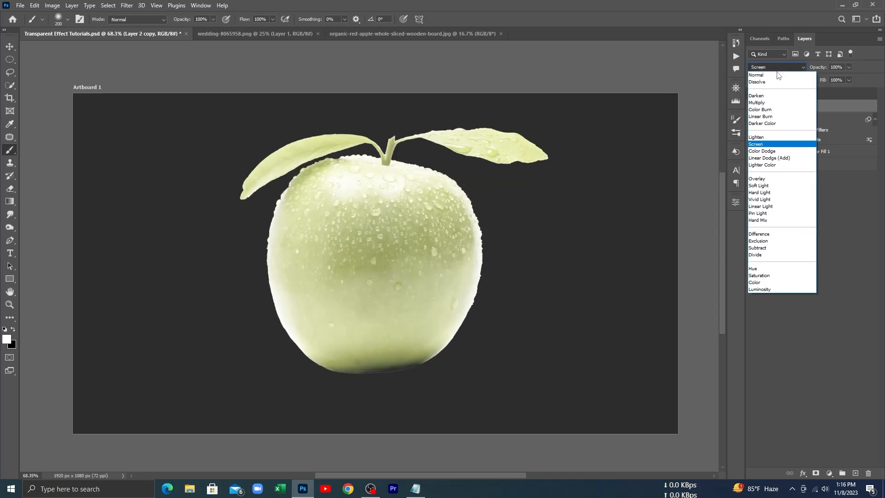
{"action": "left_click", "coordinate": [774, 70]}
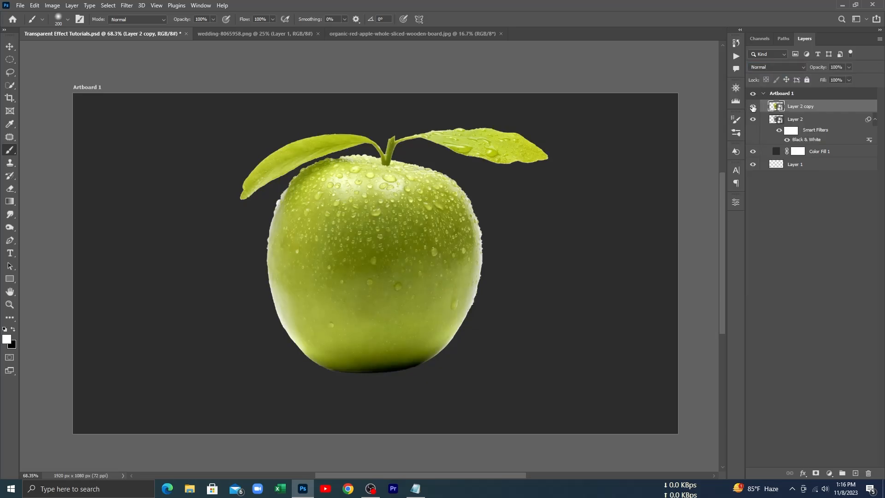
{"action": "scroll", "coordinate": [338, 259], "scroll_direction": "up", "scroll_amount": 1}
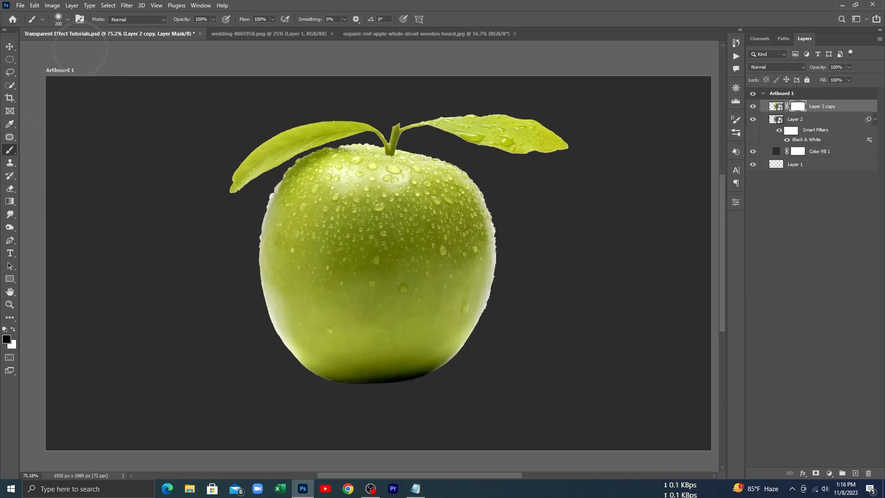
Paint black on Layer 2 copy's mask with a 200 px brush at maximum hardness, covering the leaves, stem and upper half of the apple
{"action": "key", "text": "x"}
{"action": "right_click", "coordinate": [359, 250]}
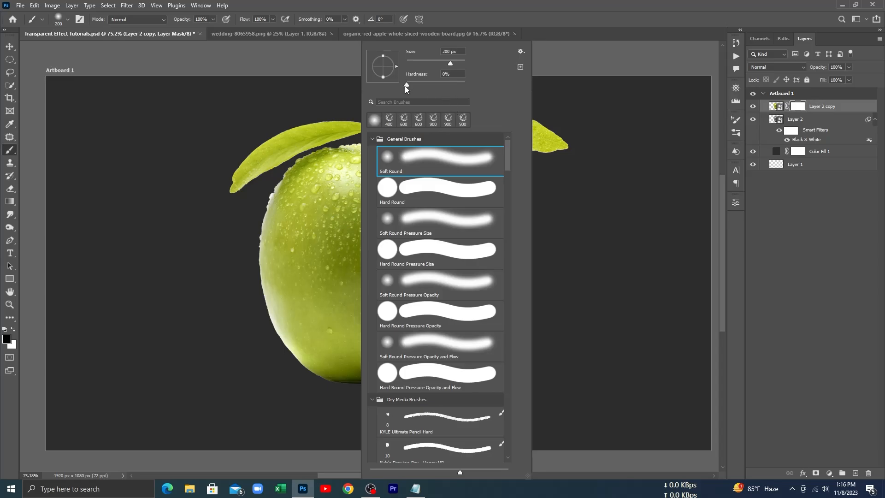
{"action": "left_click_drag", "start_coordinate": [406, 87], "coordinate": [488, 91]}
{"action": "key", "text": "Return"}
{"action": "left_click_drag", "start_coordinate": [198, 159], "coordinate": [630, 154]}
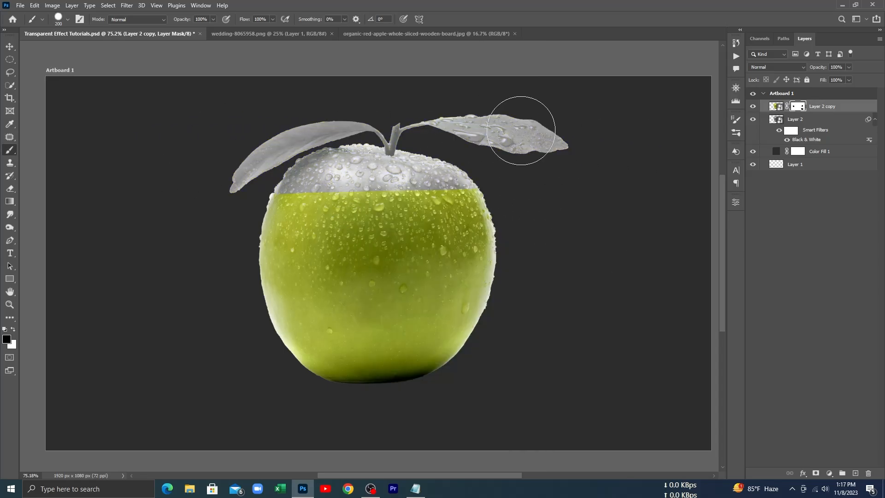
{"action": "left_click_drag", "start_coordinate": [208, 190], "coordinate": [548, 214]}
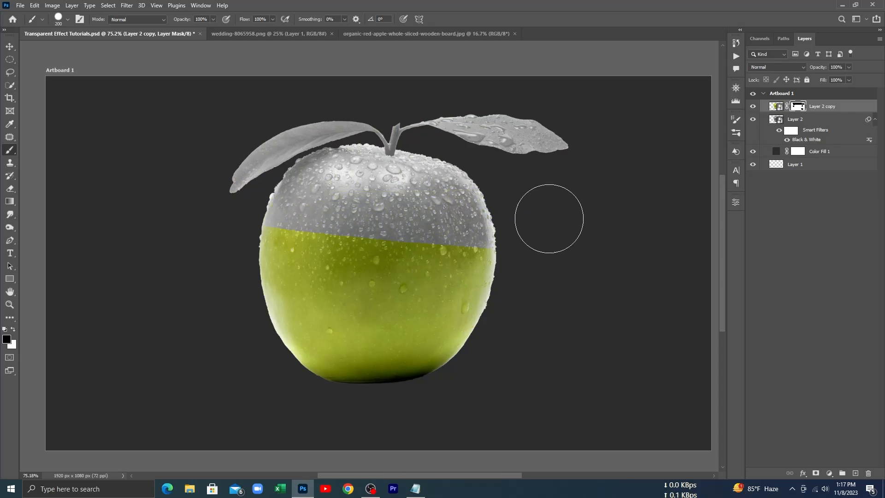
{"action": "left_click_drag", "start_coordinate": [188, 222], "coordinate": [546, 236]}
{"action": "scroll", "coordinate": [469, 92], "scroll_direction": "up", "scroll_amount": 1}
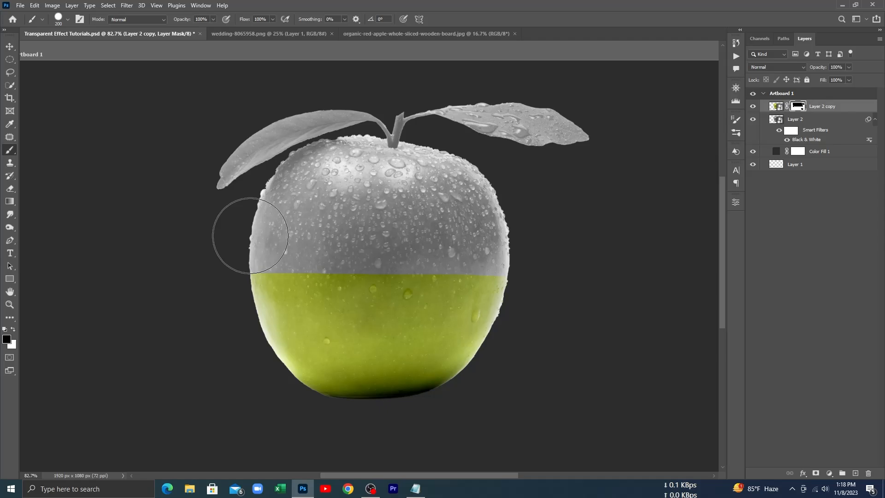
Paint white on the Layer 2 copy mask over both leaves and the stem to restore their green colour, reducing the brush for the stem
{"action": "left_click", "coordinate": [13, 329]}
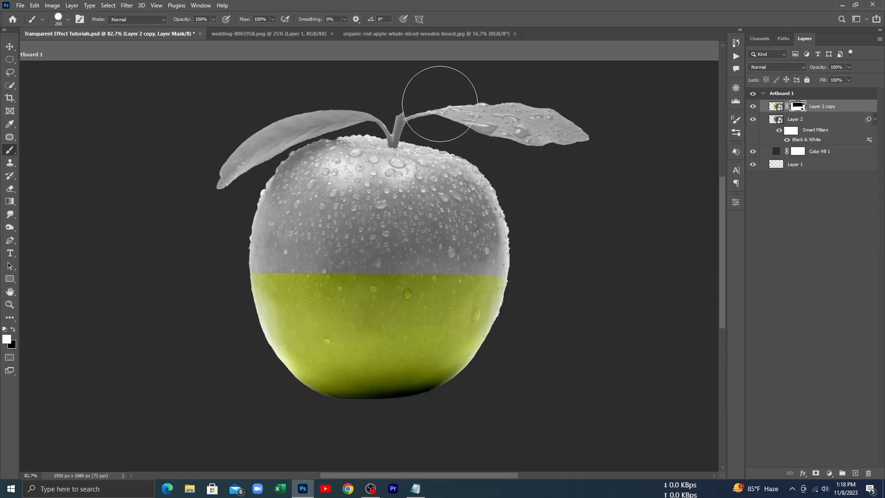
{"action": "mouse_move", "coordinate": [436, 93]}
{"action": "left_mouse_down"}
{"action": "mouse_move", "coordinate": [462, 103]}
{"action": "mouse_move", "coordinate": [545, 105]}
{"action": "mouse_move", "coordinate": [628, 136]}
{"action": "left_mouse_up"}
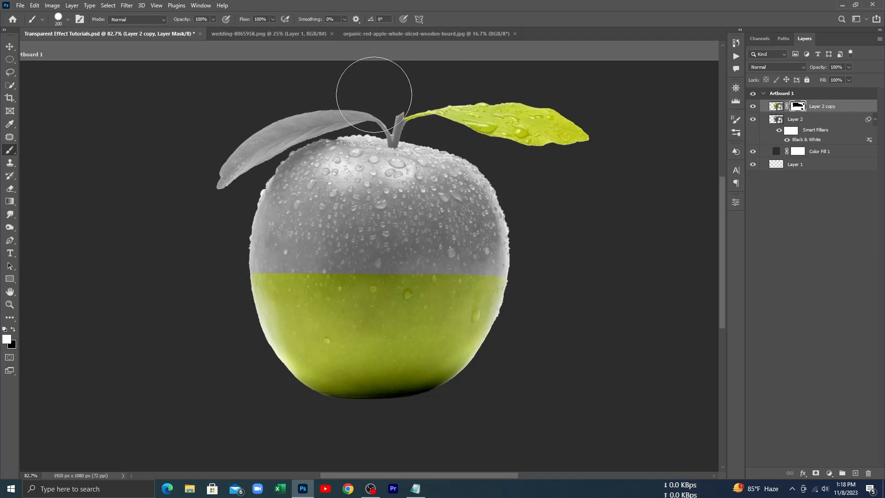
{"action": "key", "text": "bracketleft"}
{"action": "key", "text": "bracketleft"}
{"action": "key", "text": "bracketleft"}
{"action": "key", "text": "bracketleft"}
{"action": "left_click", "coordinate": [370, 112]}
{"action": "mouse_move", "coordinate": [370, 112]}
{"action": "left_mouse_down"}
{"action": "mouse_move", "coordinate": [291, 127]}
{"action": "mouse_move", "coordinate": [194, 192]}
{"action": "left_mouse_up"}
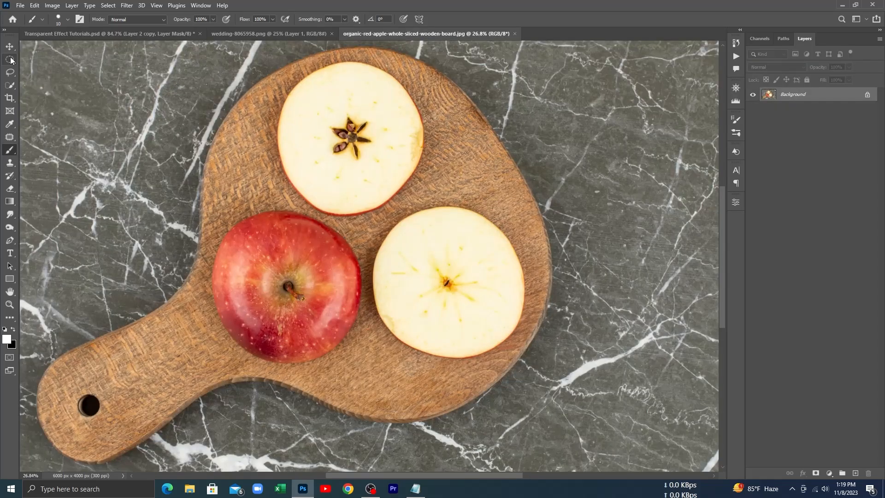
Make an elliptical selection of the uppermost apple slice in organic-red-apple-whole-sliced-wooden-board.jpg and mask out the rest of the photo
{"action": "left_click", "coordinate": [10, 59]}
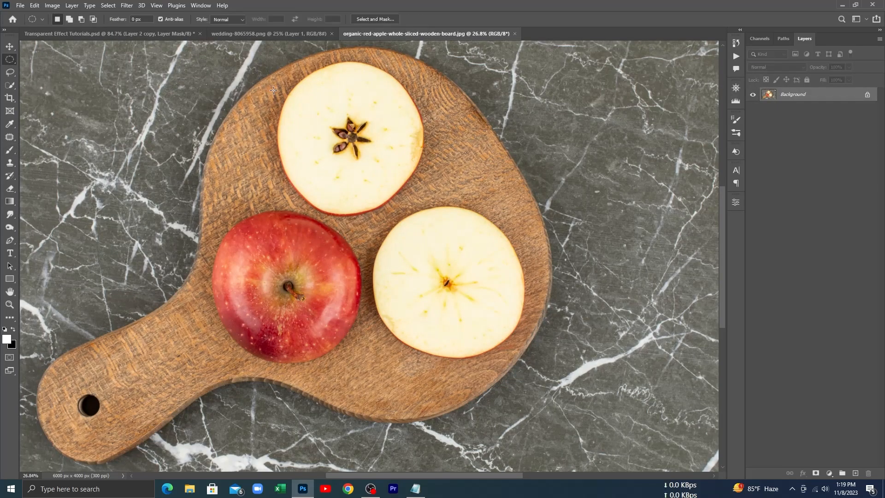
{"action": "left_click_drag", "start_coordinate": [293, 87], "coordinate": [467, 207]}
{"action": "left_click", "coordinate": [816, 474]}
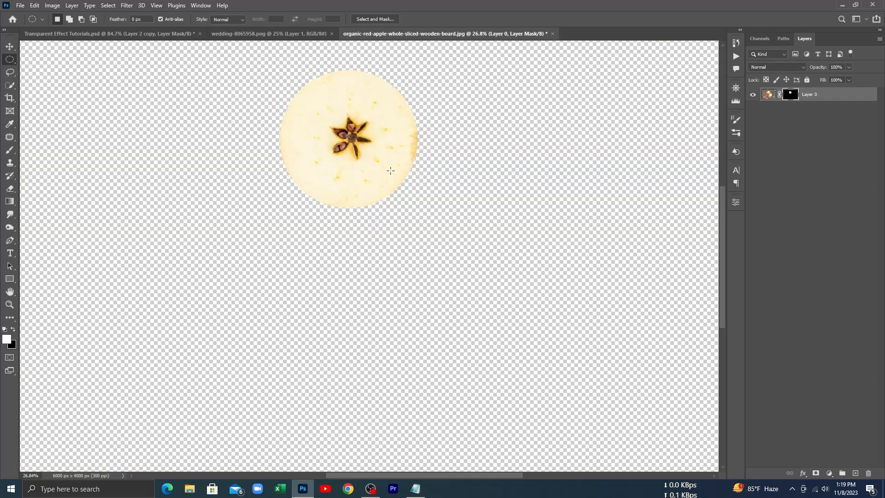
Move the masked apple slice into Transparent Effect Tutorials.psd and position it over the green apple
{"action": "left_click", "coordinate": [10, 46]}
{"action": "left_click_drag", "start_coordinate": [384, 151], "coordinate": [142, 53]}
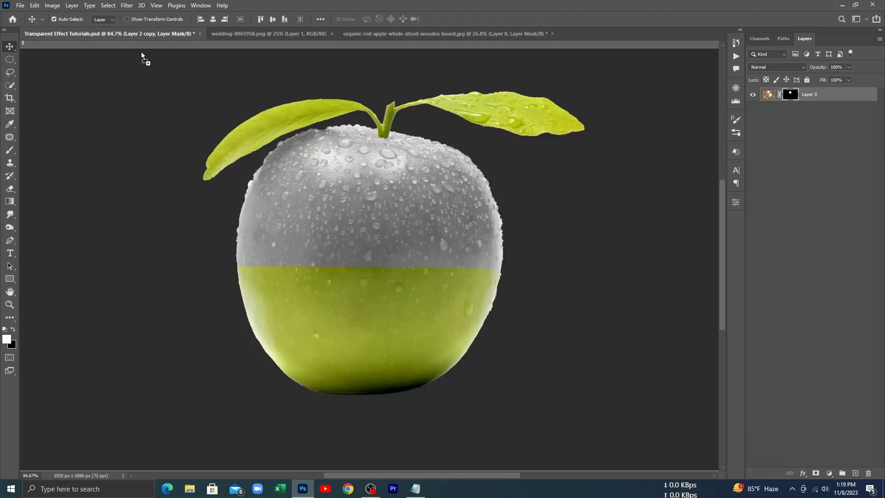
{"action": "left_click_drag", "start_coordinate": [368, 236], "coordinate": [366, 271]}
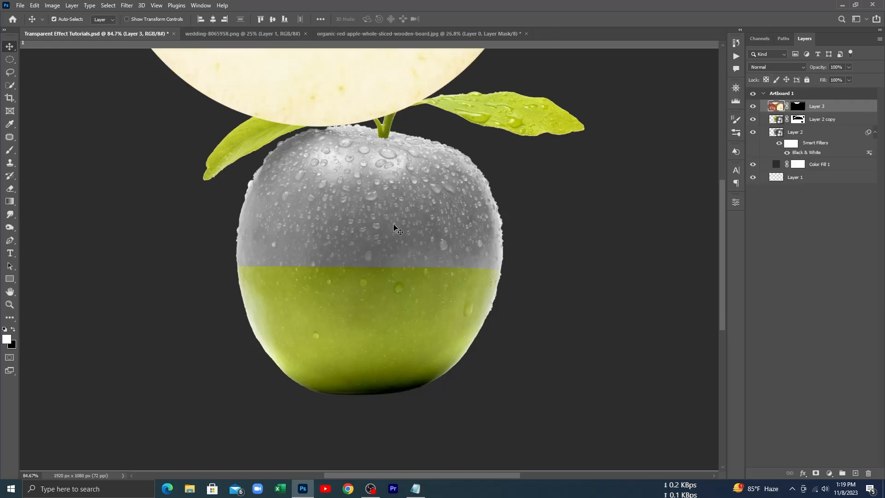
{"action": "left_click_drag", "start_coordinate": [357, 92], "coordinate": [392, 308]}
Convert the slice layer to a smart object and flatten it to about 61% width and 5% height across the apple's cut line
{"action": "right_click", "coordinate": [831, 107]}
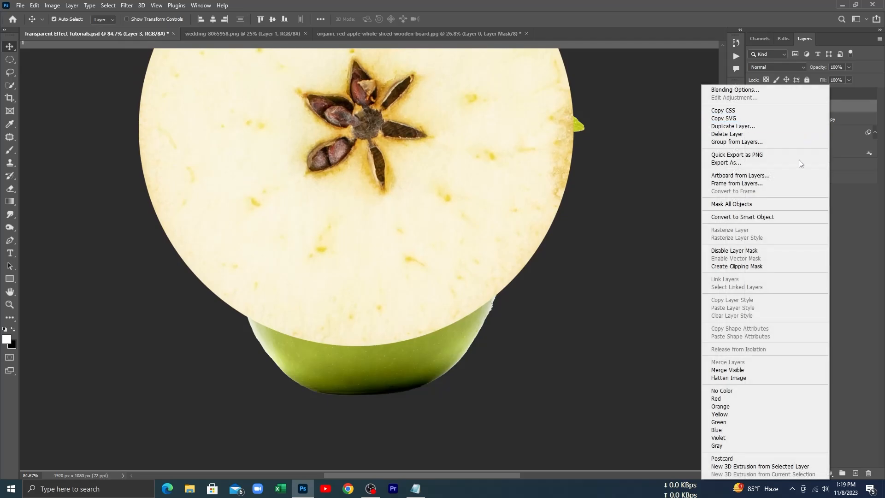
{"action": "left_click", "coordinate": [779, 217]}
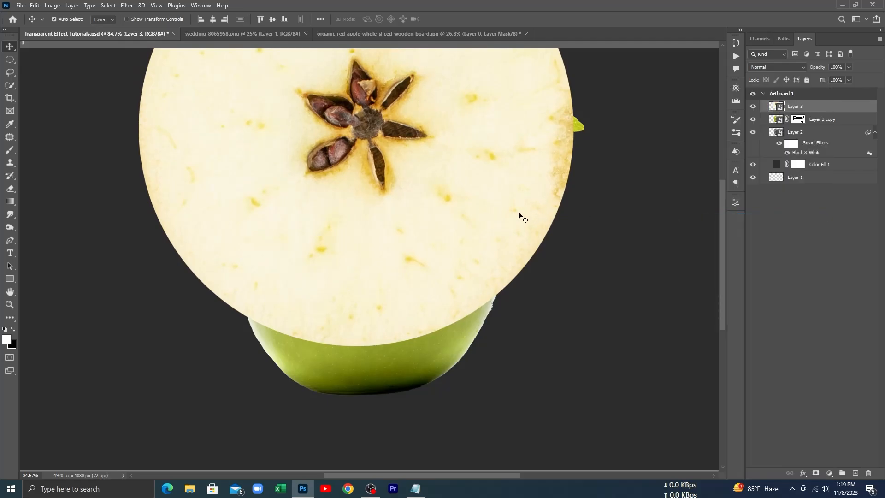
{"action": "key", "text": "ctrl+t"}
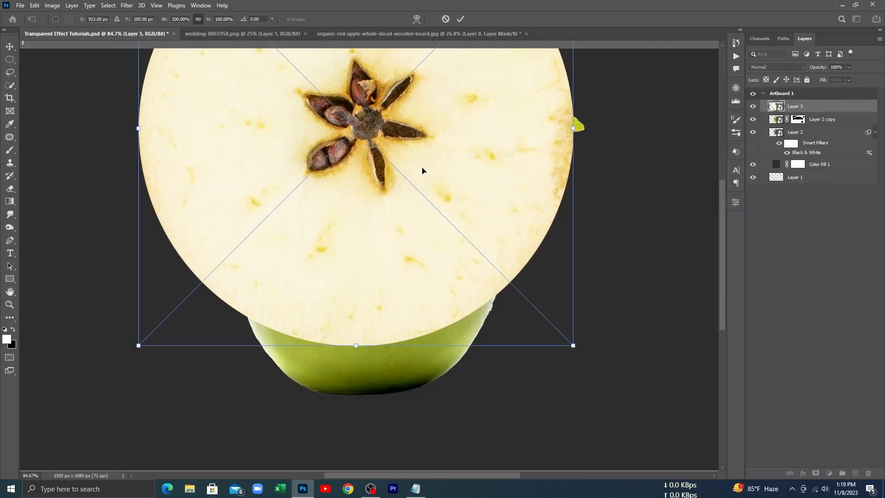
{"action": "left_click_drag", "start_coordinate": [577, 130], "coordinate": [380, 264]}
{"action": "left_click_drag", "start_coordinate": [507, 263], "coordinate": [496, 262]}
{"action": "left_click_drag", "start_coordinate": [442, 265], "coordinate": [445, 263]}
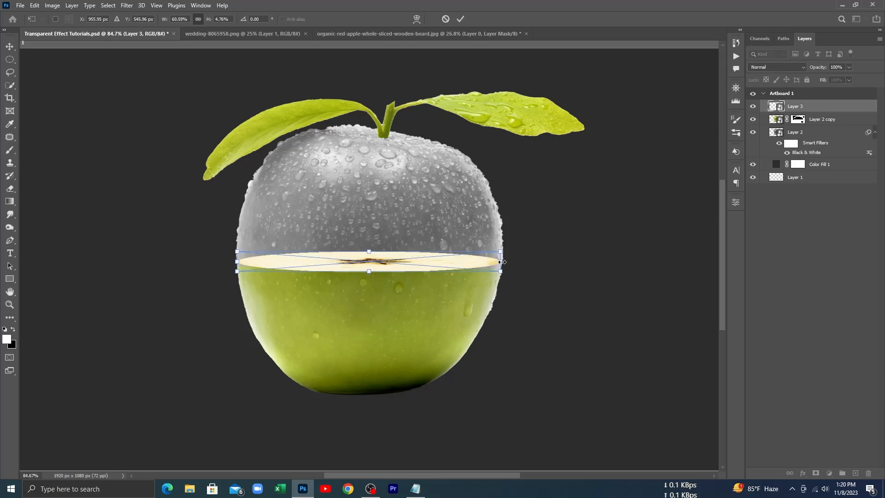
{"action": "left_click", "coordinate": [461, 19]}
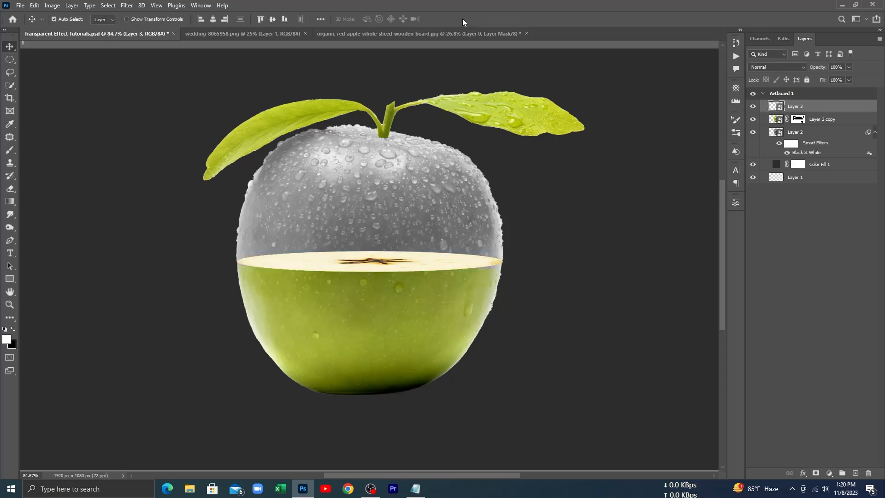
Paint white on the Layer 2 copy mask with a 30 px brush to fill the grey gap under the slice's lower edge
{"action": "key", "text": "alt+bracketleft"}
{"action": "key", "text": "ctrl+backslash"}
{"action": "key", "text": "b"}
{"action": "scroll", "coordinate": [346, 265], "scroll_direction": "up", "scroll_amount": 5}
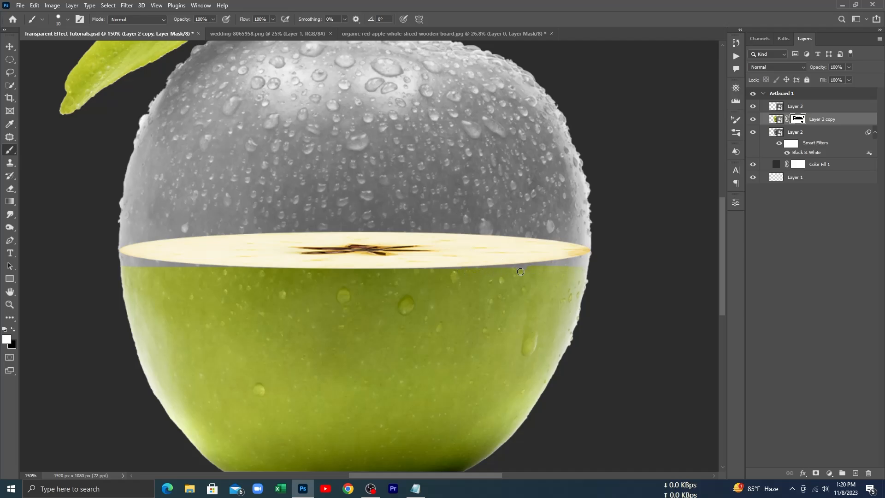
{"action": "scroll", "coordinate": [527, 271], "scroll_direction": "up", "scroll_amount": 2}
{"action": "key", "text": "bracketright"}
{"action": "key", "text": "bracketright"}
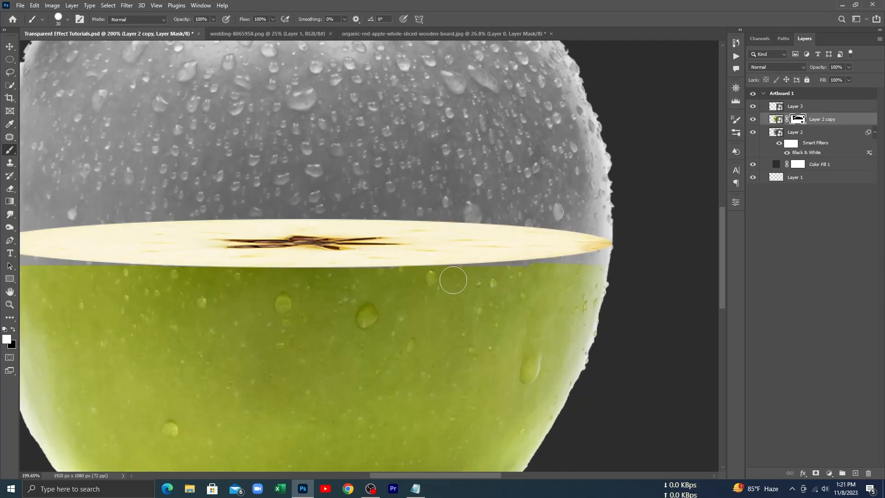
{"action": "mouse_move", "coordinate": [481, 277]}
{"action": "left_mouse_down"}
{"action": "mouse_move", "coordinate": [569, 269]}
{"action": "mouse_move", "coordinate": [621, 251]}
{"action": "left_mouse_up"}
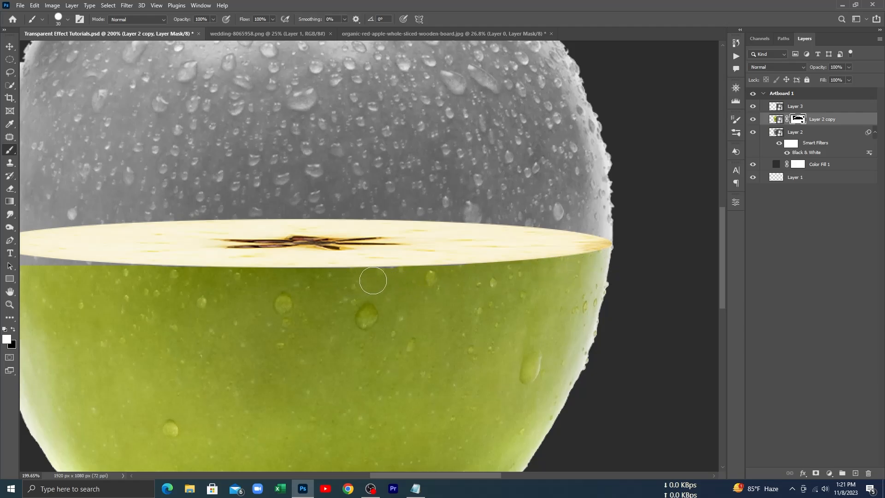
{"action": "key", "text": "ctrl+0"}
Bring the bride and groom from wedding-8065958.png into the apple document and place them over the apple
{"action": "left_click", "coordinate": [258, 34]}
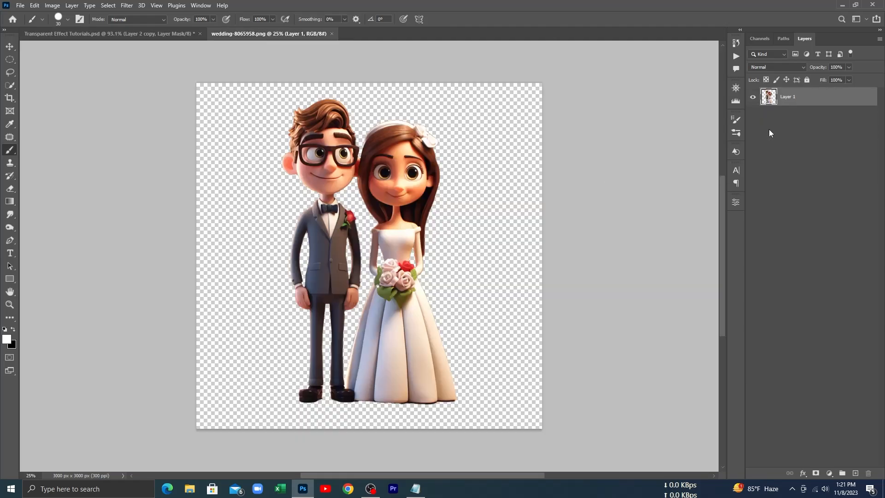
{"action": "left_click", "coordinate": [9, 50]}
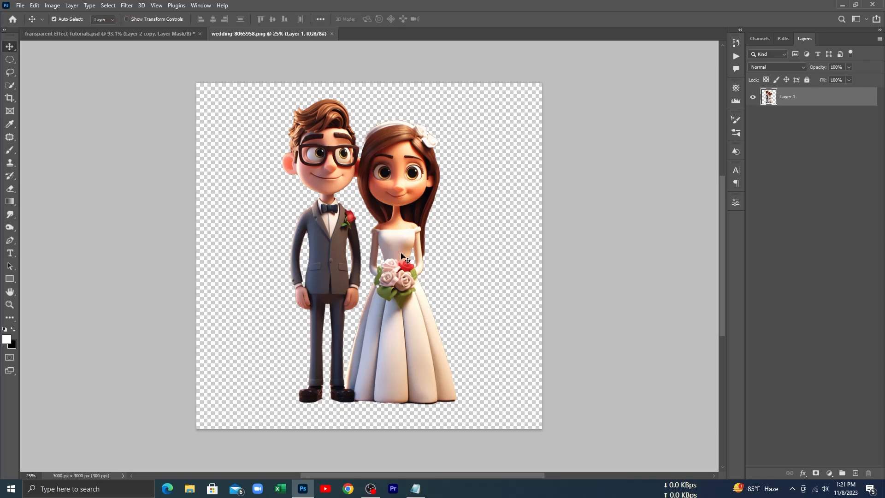
{"action": "left_click_drag", "start_coordinate": [401, 255], "coordinate": [317, 181]}
{"action": "left_click_drag", "start_coordinate": [376, 225], "coordinate": [371, 232]}
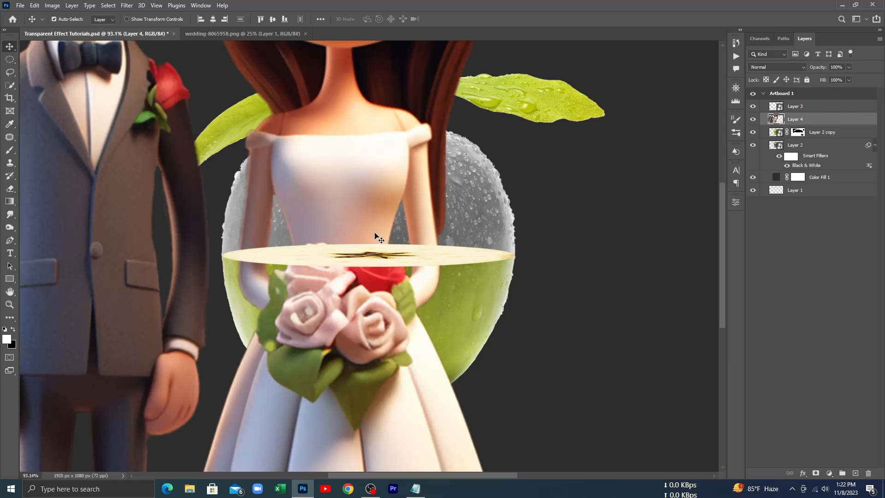
Convert the wedding couple's Layer 4 to a smart object and scale it to 14%
{"action": "right_click", "coordinate": [814, 123]}
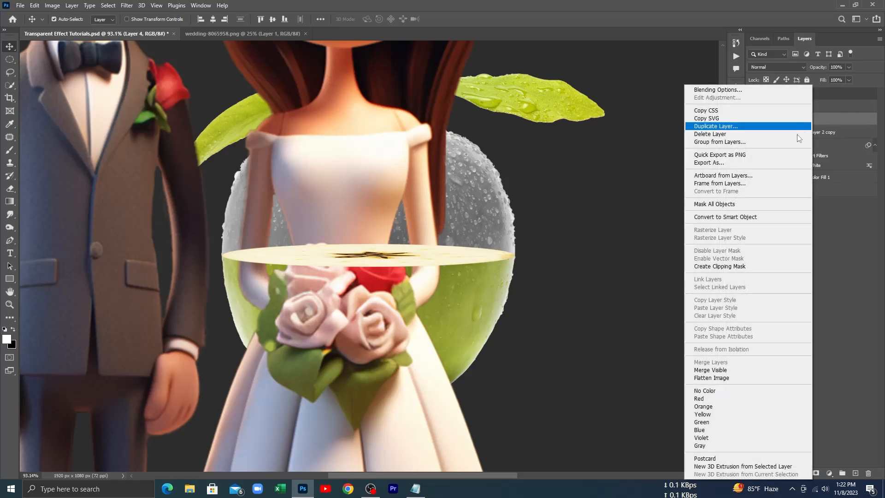
{"action": "left_click", "coordinate": [745, 222]}
{"action": "key", "text": "ctrl+t"}
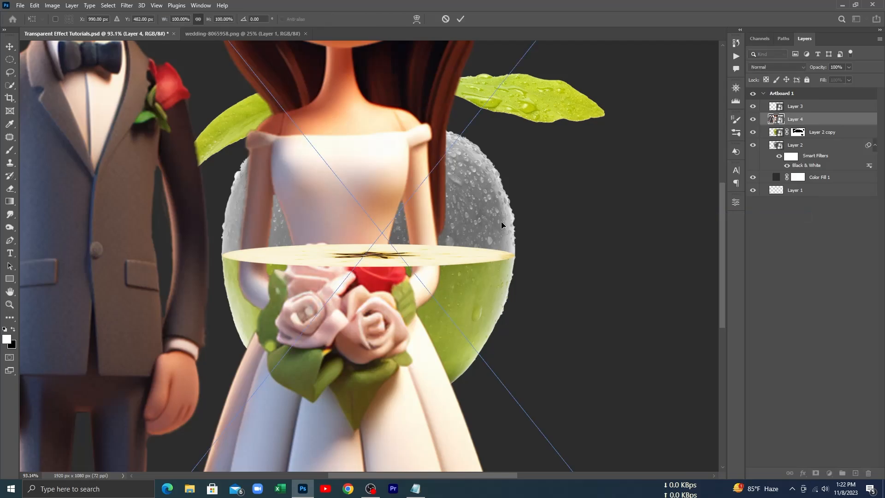
{"action": "left_click_drag", "start_coordinate": [208, 20], "coordinate": [173, 27]}
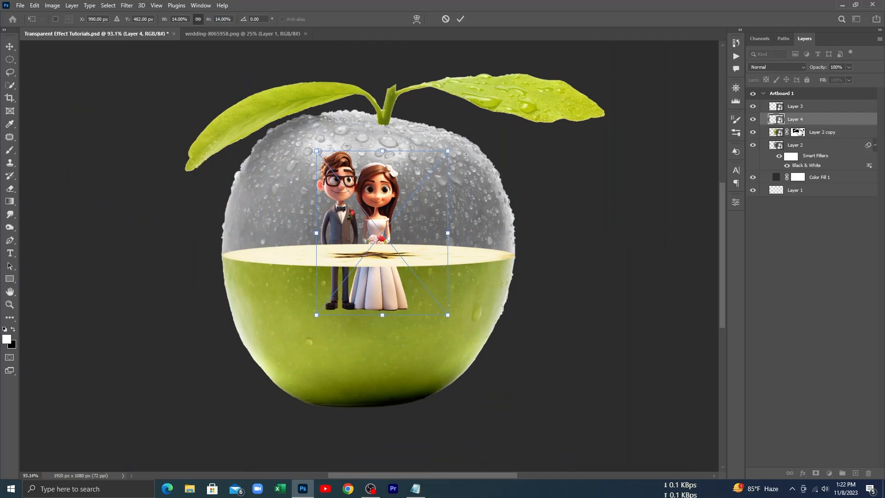
{"action": "key", "text": "Return"}
Move Layer 4 above Layer 3, scale the couple down to about 11% and stand them on the apple slice
{"action": "left_click_drag", "start_coordinate": [801, 120], "coordinate": [796, 102]}
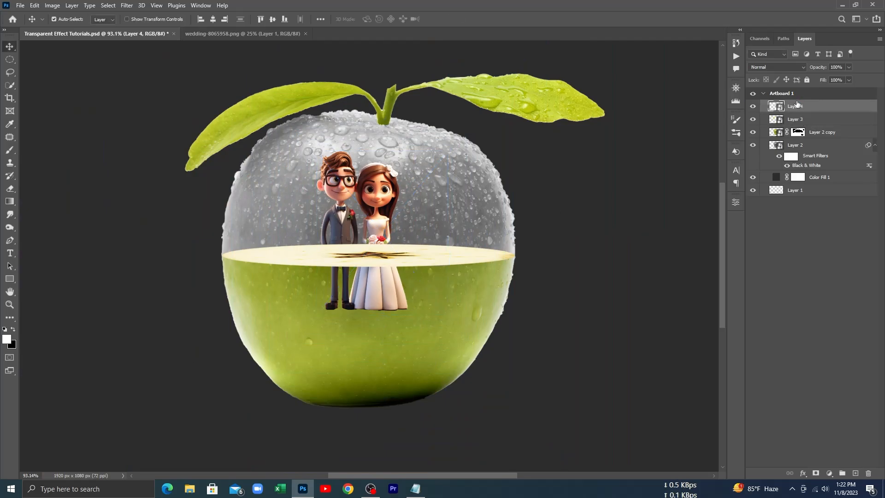
{"action": "key", "text": "ctrl+t"}
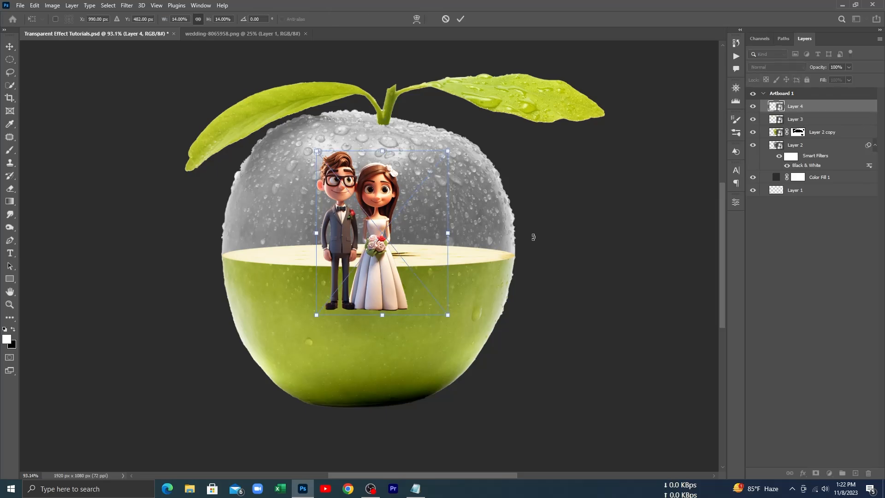
{"action": "left_click_drag", "start_coordinate": [373, 276], "coordinate": [373, 254]}
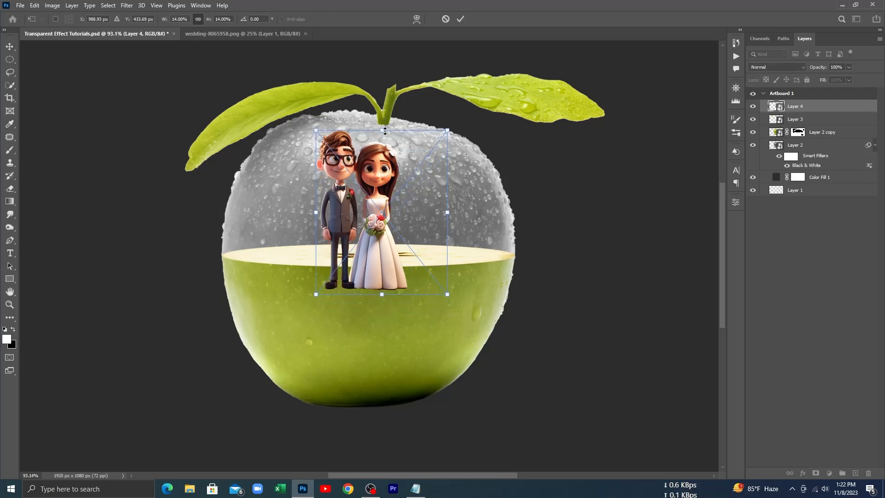
{"action": "left_click_drag", "start_coordinate": [382, 130], "coordinate": [383, 169]}
{"action": "left_click_drag", "start_coordinate": [389, 210], "coordinate": [390, 185]}
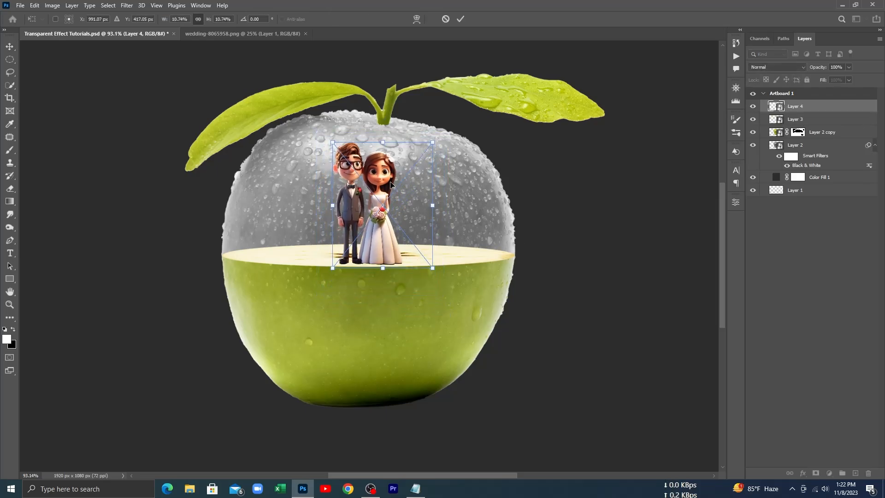
{"action": "left_click_drag", "start_coordinate": [382, 145], "coordinate": [384, 147]}
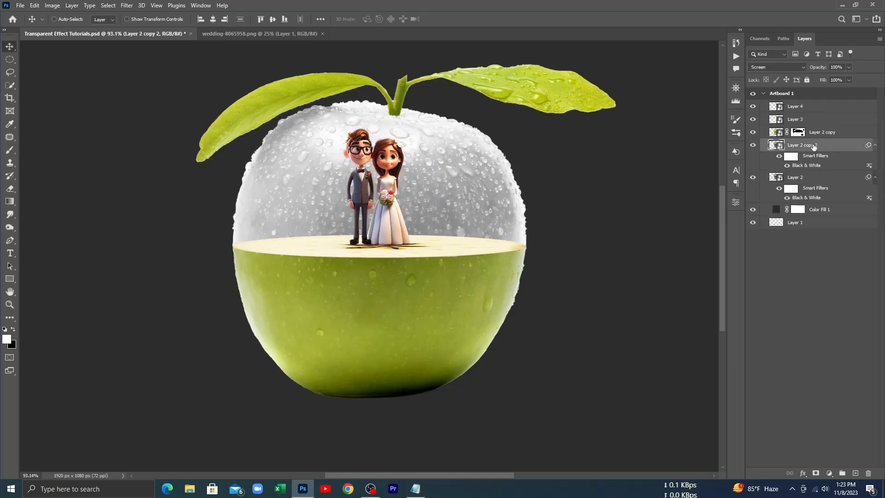
Move Layer 2 copy 2 to the top of the layer stack, above the wedding couple's layer
{"action": "left_click_drag", "start_coordinate": [816, 148], "coordinate": [801, 106]}
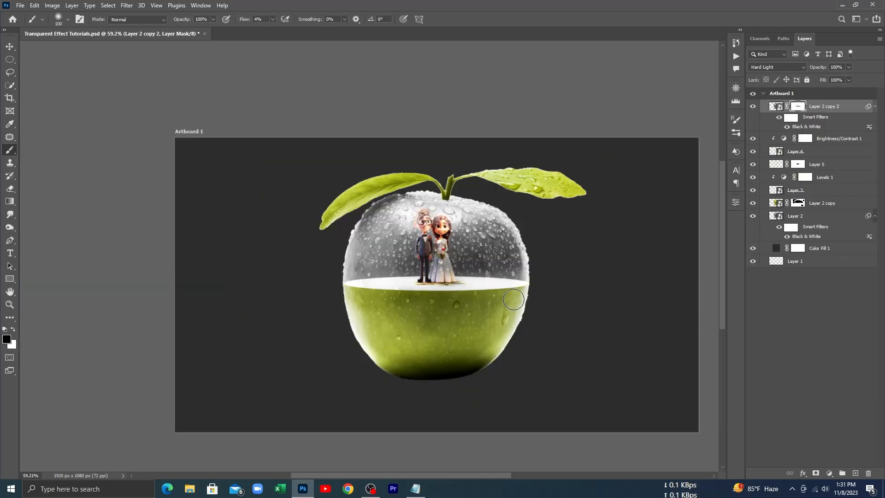
{"action": "scroll", "coordinate": [433, 283], "scroll_direction": "up", "scroll_amount": 3}
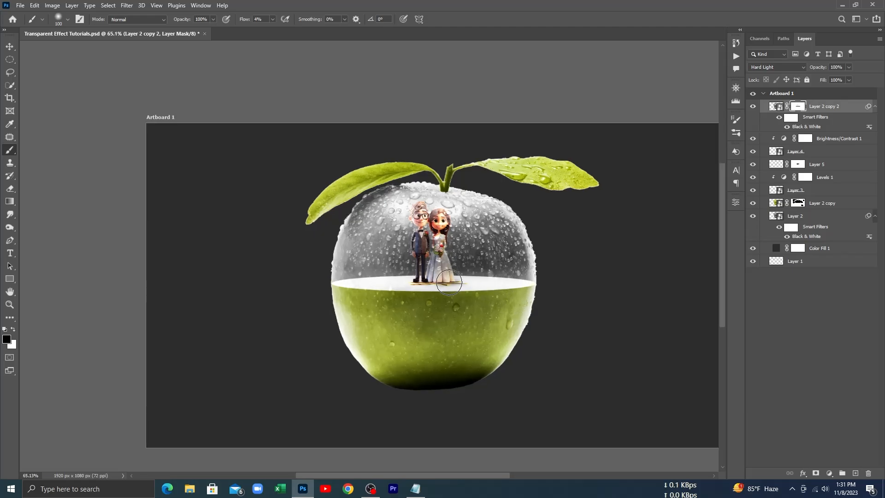
Softly paint black on Layer 2 copy 2's mask over the wedding couple with a 600 px brush at 4% flow
{"action": "mouse_move", "coordinate": [436, 240]}
{"action": "left_mouse_down"}
{"action": "mouse_move", "coordinate": [434, 228]}
{"action": "mouse_move", "coordinate": [411, 265]}
{"action": "mouse_move", "coordinate": [431, 251]}
{"action": "left_mouse_up"}
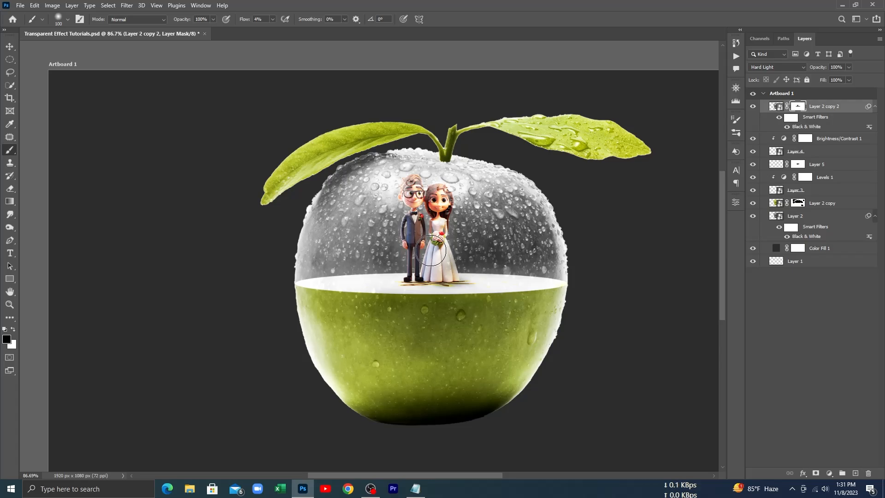
{"action": "key", "text": "bracketright"}
{"action": "key", "text": "bracketright"}
{"action": "key", "text": "bracketright"}
{"action": "key", "text": "bracketright"}
{"action": "key", "text": "bracketright"}
{"action": "key", "text": "bracketright"}
{"action": "key", "text": "bracketright"}
{"action": "key", "text": "bracketright"}
{"action": "key", "text": "bracketright"}
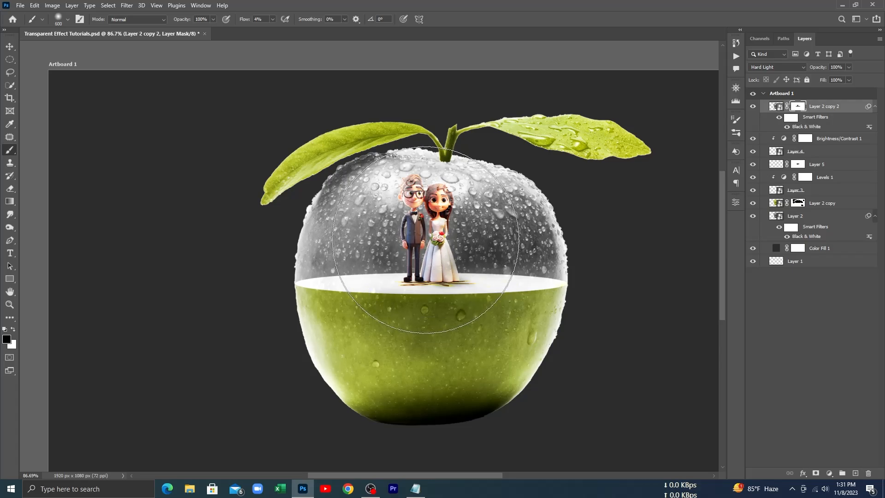
{"action": "left_click_drag", "start_coordinate": [432, 243], "coordinate": [422, 237]}
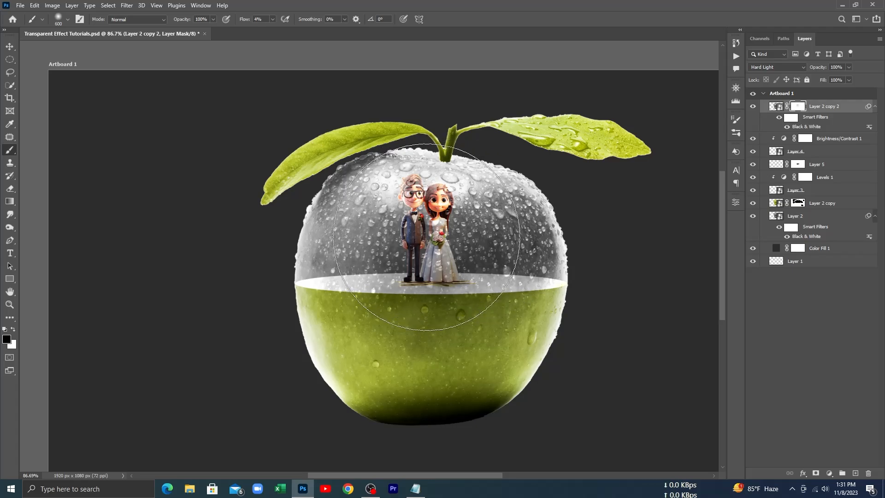
{"action": "scroll", "coordinate": [425, 229], "scroll_direction": "up", "scroll_amount": 2}
{"action": "scroll", "coordinate": [416, 235], "scroll_direction": "up", "scroll_amount": 2}
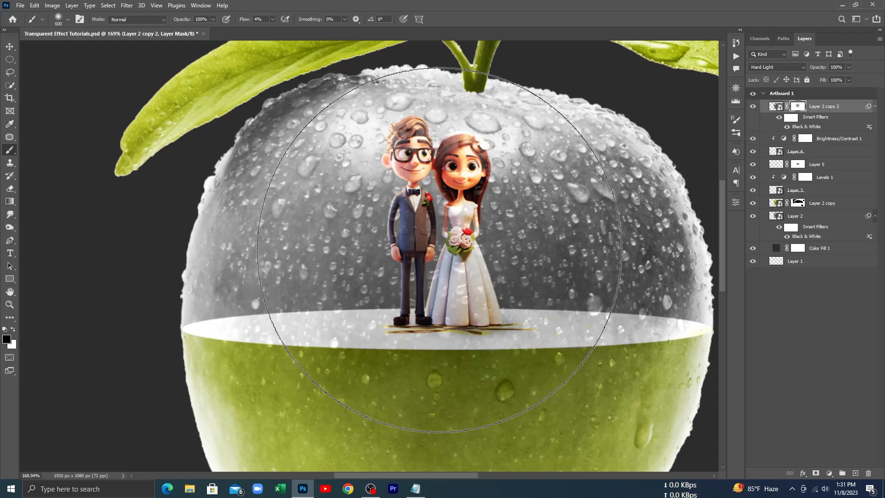
Toggle Layer 2 copy 2's visibility to compare the apple with and without the droplet overlay
{"action": "key", "text": "ctrl+0"}
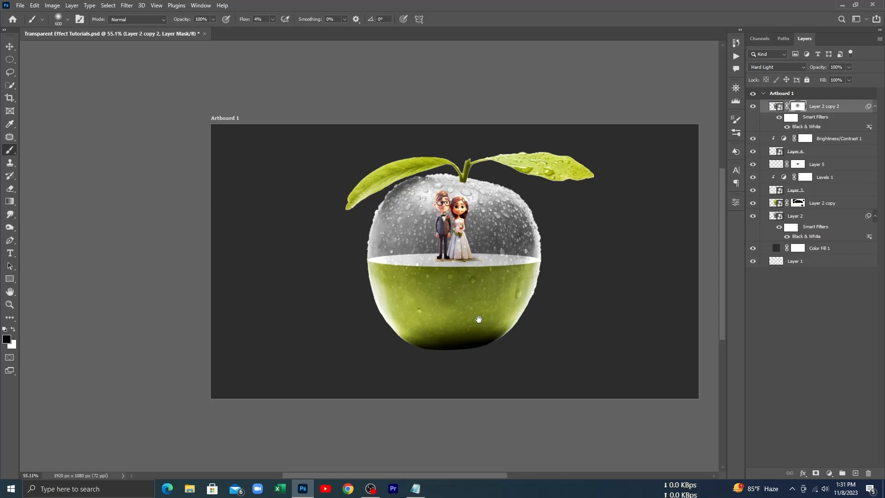
{"action": "scroll", "coordinate": [479, 319], "scroll_direction": "up", "scroll_amount": 1}
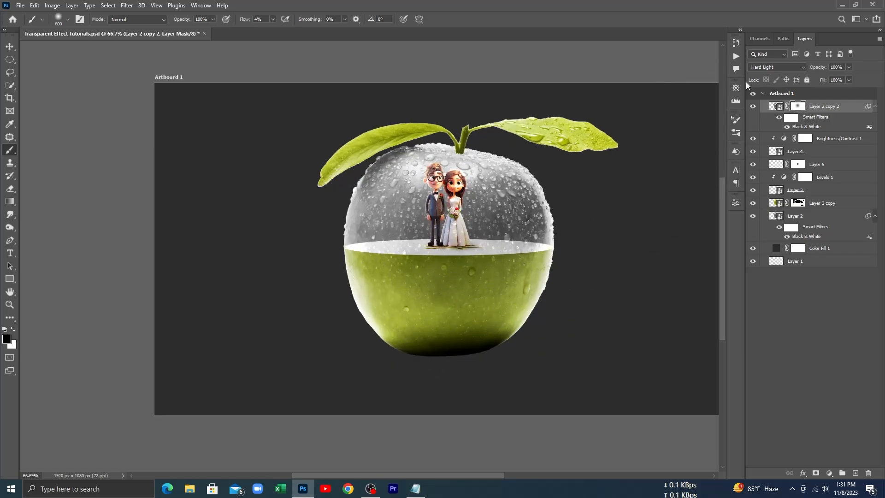
{"action": "left_click", "coordinate": [754, 110]}
{"action": "left_click", "coordinate": [754, 108]}
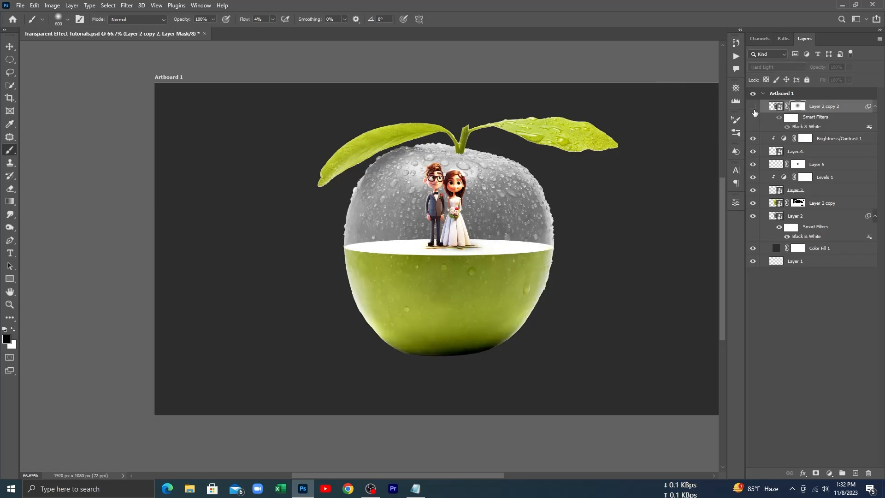
{"action": "left_click", "coordinate": [753, 107]}
Change the Color Fill 1 background to green 7c882c, sampled from the lower half of the apple
{"action": "scroll", "coordinate": [692, 212], "scroll_direction": "up", "scroll_amount": 1}
{"action": "left_click", "coordinate": [778, 248]}
{"action": "double_click", "coordinate": [777, 248]}
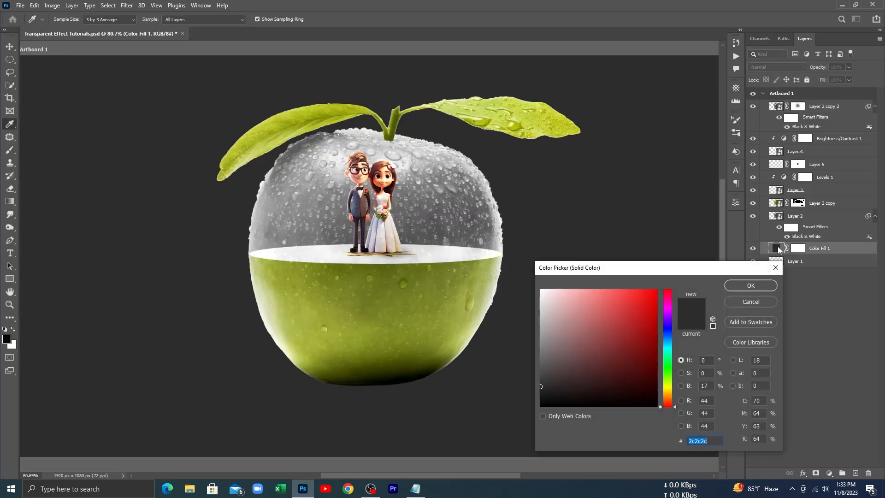
{"action": "left_click", "coordinate": [428, 305]}
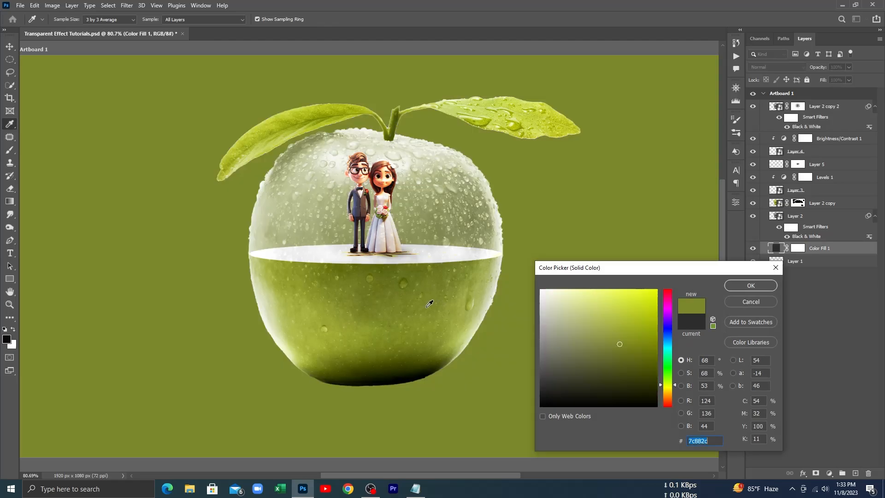
{"action": "left_click", "coordinate": [739, 285]}
Add an Exposure adjustment clipped to Color Fill 1 and raise its exposure until the background is bright yellow-green
{"action": "key", "text": "b"}
{"action": "scroll", "coordinate": [382, 226], "scroll_direction": "down", "scroll_amount": 3}
{"action": "scroll", "coordinate": [381, 226], "scroll_direction": "up", "scroll_amount": 1}
{"action": "scroll", "coordinate": [381, 226], "scroll_direction": "up", "scroll_amount": 3}
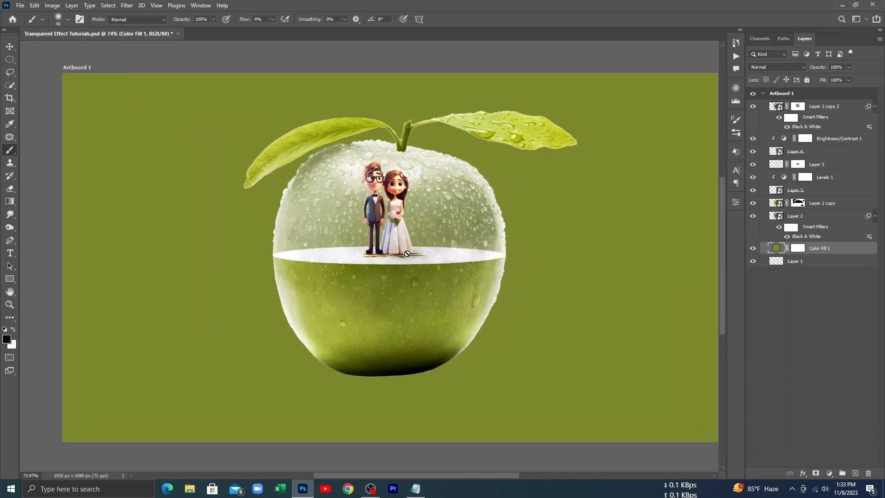
{"action": "left_click_drag", "start_coordinate": [414, 252], "coordinate": [408, 253]}
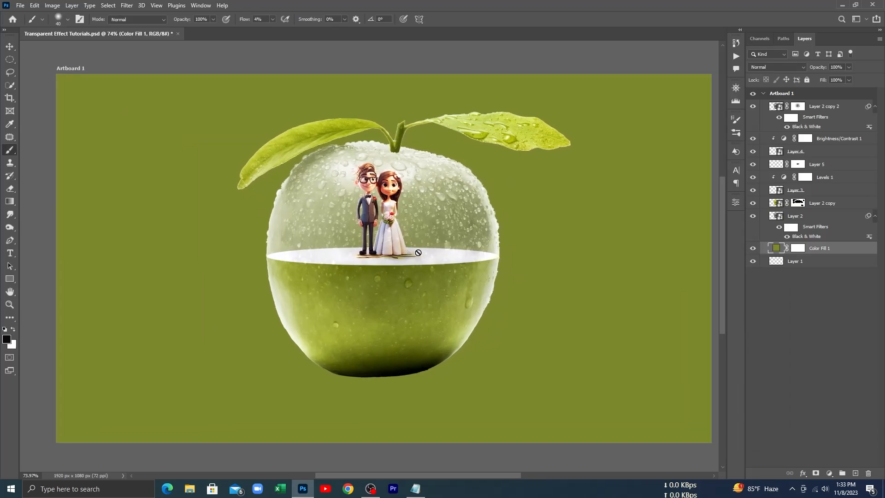
{"action": "scroll", "coordinate": [418, 253], "scroll_direction": "right", "scroll_amount": 3}
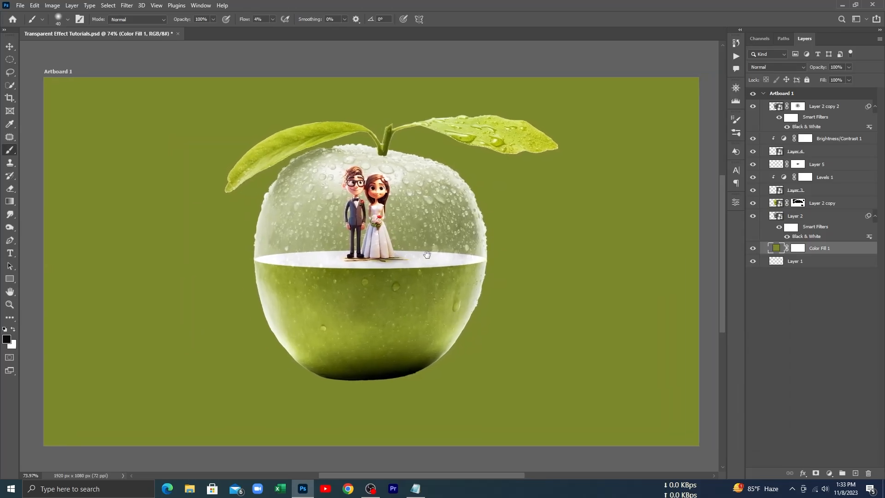
{"action": "left_click", "coordinate": [829, 473]}
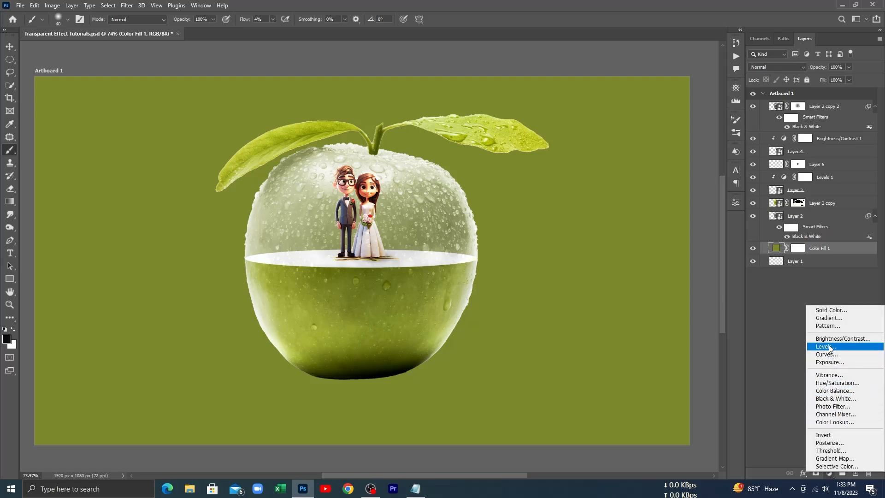
{"action": "left_click", "coordinate": [831, 362]}
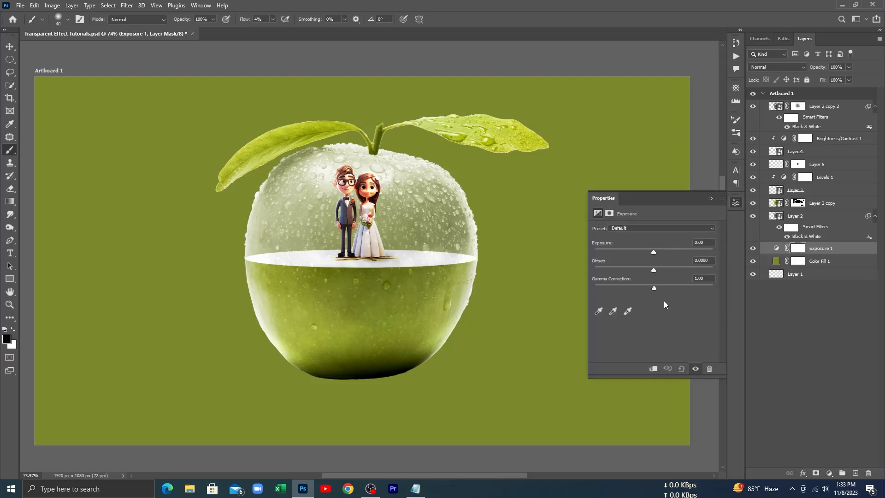
{"action": "left_click", "coordinate": [652, 370]}
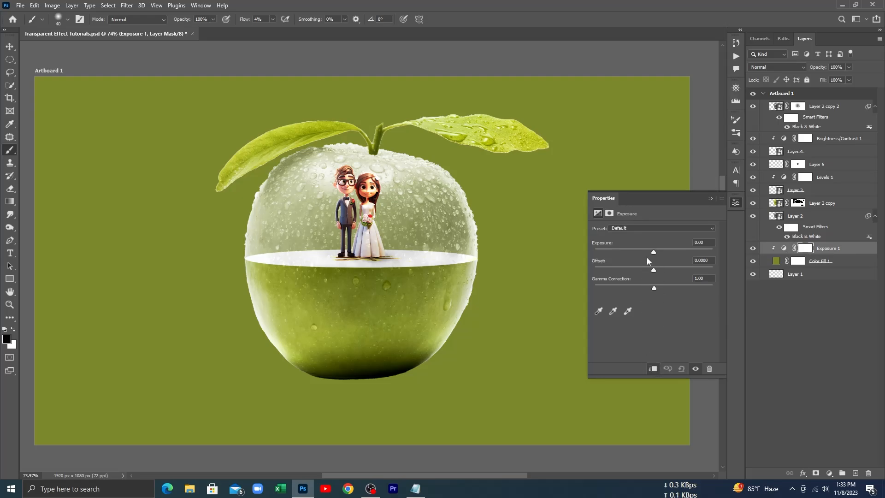
{"action": "left_click_drag", "start_coordinate": [655, 253], "coordinate": [673, 252]}
{"action": "left_click", "coordinate": [710, 198]}
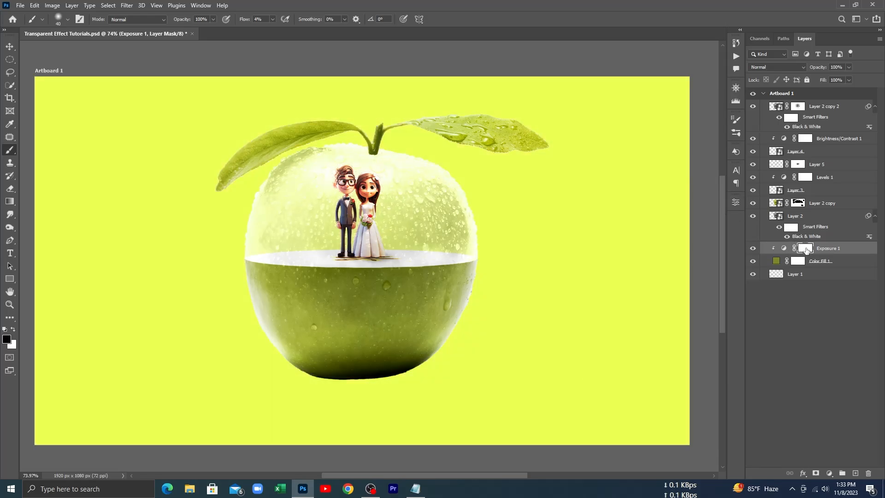
Invert the Exposure 1 mask and paint a soft white glow behind the apple with a 1300 px brush, raising the flow to 38%
{"action": "key", "text": "ctrl+i"}
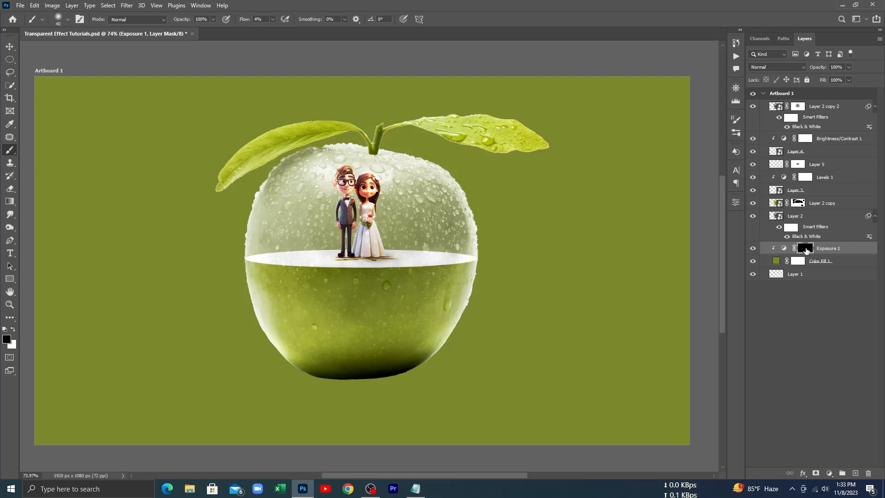
{"action": "key", "text": "x"}
{"action": "left_click", "coordinate": [336, 277]}
{"action": "left_click", "coordinate": [273, 19]}
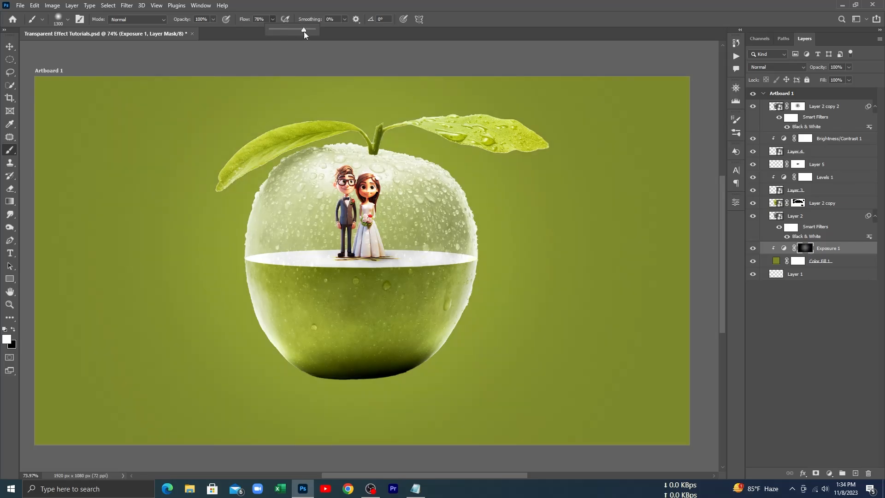
{"action": "left_click_drag", "start_coordinate": [290, 41], "coordinate": [287, 40]}
{"action": "left_click", "coordinate": [353, 254]}
{"action": "key", "text": "bracketright"}
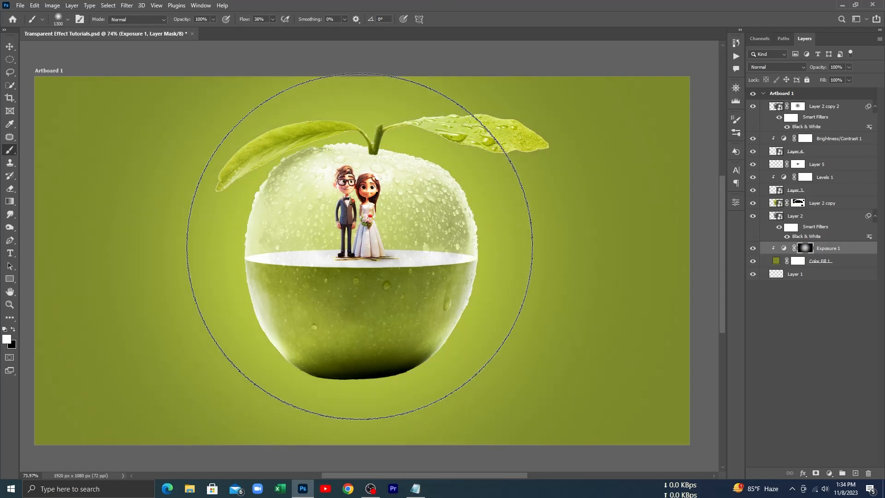
Try widening the glow on the Exposure 1 mask with a 1700 px brush centred on the apple, and undo the stroke
{"action": "scroll", "coordinate": [354, 254], "scroll_direction": "down", "scroll_amount": 1}
{"action": "key", "text": "bracketright"}
{"action": "key", "text": "bracketright"}
{"action": "key", "text": "bracketright"}
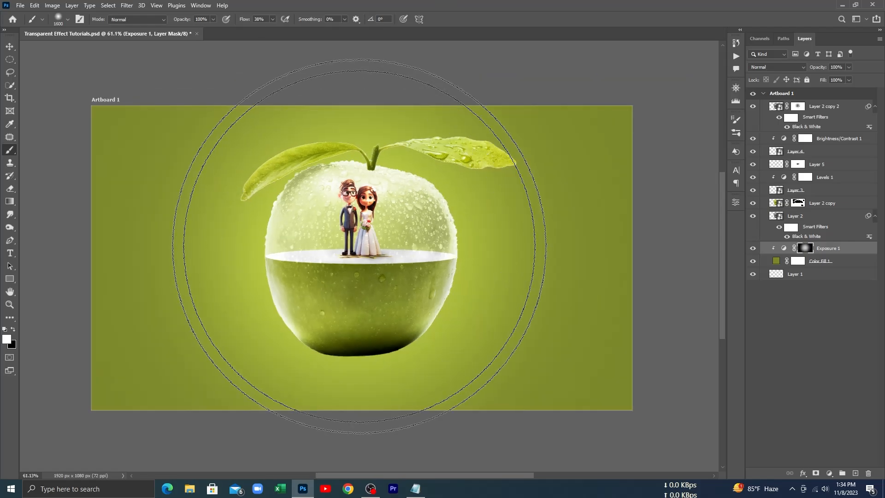
{"action": "left_click", "coordinate": [356, 247]}
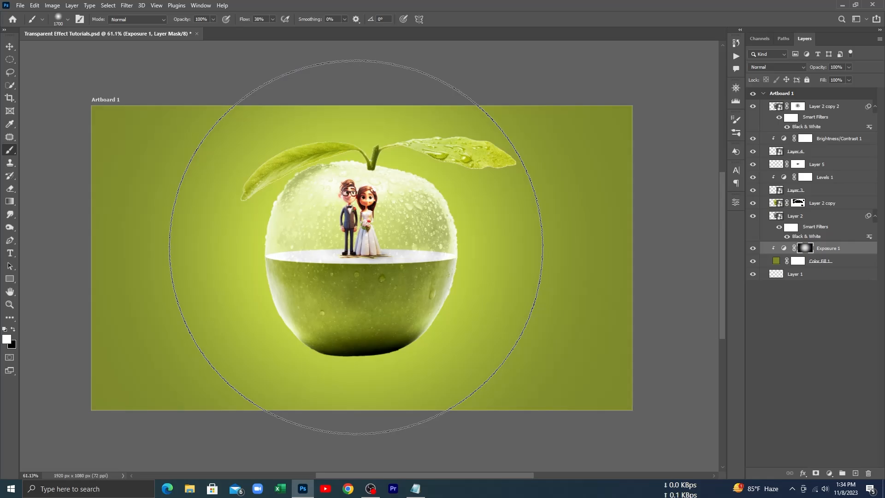
{"action": "key", "text": "ctrl+z"}
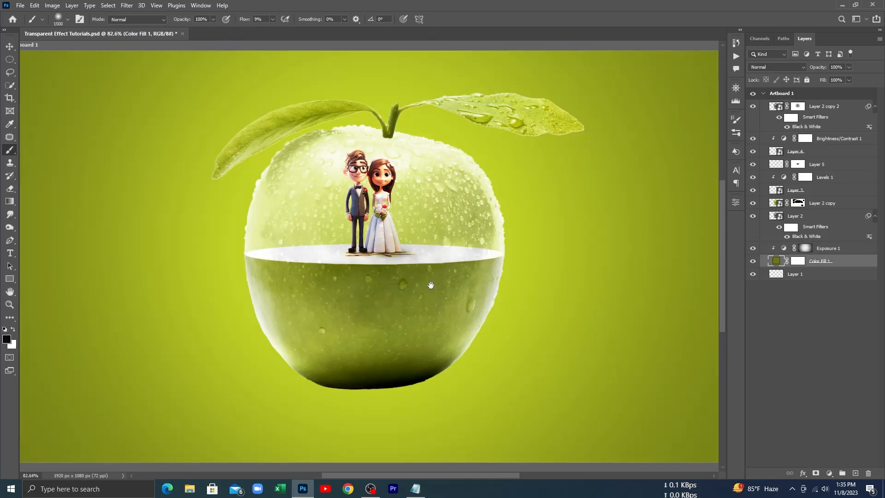
Select the Exposure 1 layer and pick the recently used brush preset labelled 400
{"action": "left_click_drag", "start_coordinate": [430, 286], "coordinate": [430, 277]}
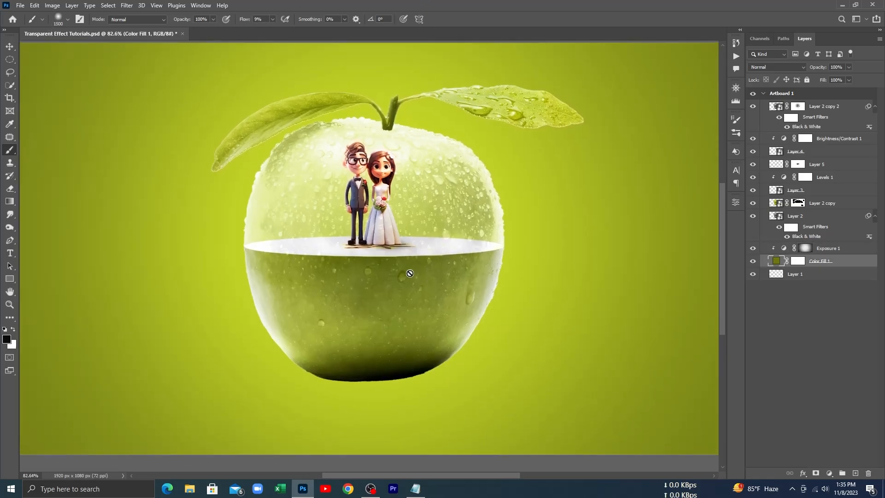
{"action": "left_click", "coordinate": [825, 248]}
{"action": "left_click", "coordinate": [58, 19]}
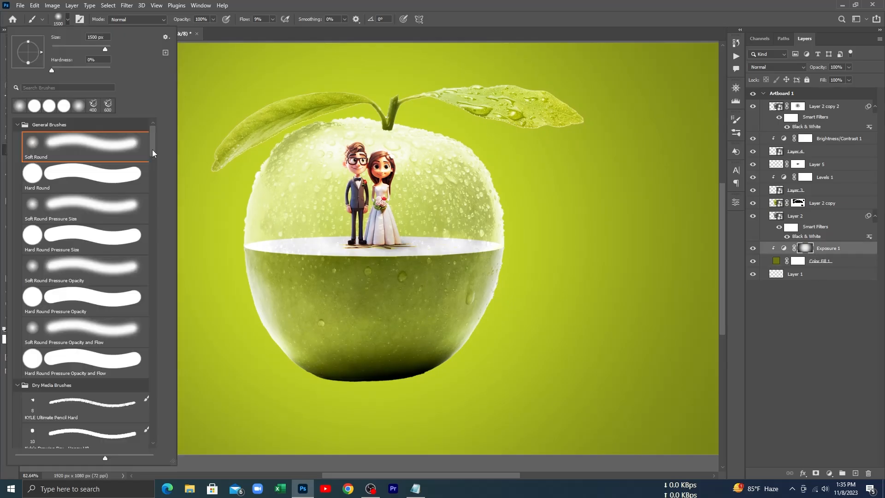
{"action": "left_click", "coordinate": [92, 107]}
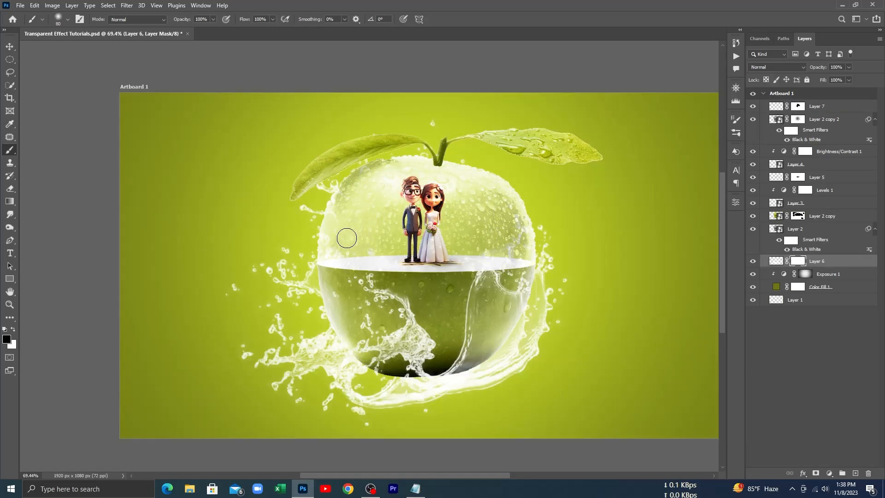
Mask Layer 6's water splash out of the apple's glass upper half with black paint and save the document
{"action": "mouse_move", "coordinate": [336, 222]}
{"action": "left_mouse_down"}
{"action": "mouse_move", "coordinate": [348, 193]}
{"action": "mouse_move", "coordinate": [385, 208]}
{"action": "mouse_move", "coordinate": [337, 227]}
{"action": "mouse_move", "coordinate": [342, 215]}
{"action": "left_mouse_up"}
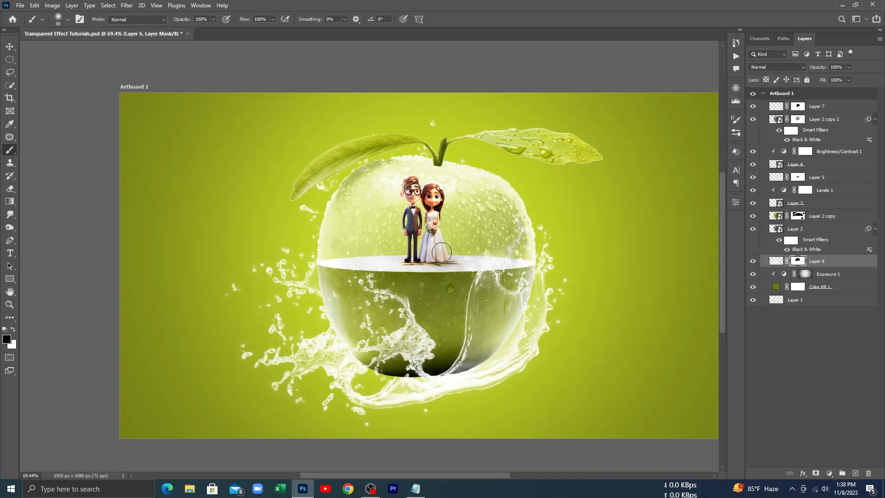
{"action": "scroll", "coordinate": [433, 300], "scroll_direction": "down", "scroll_amount": 1}
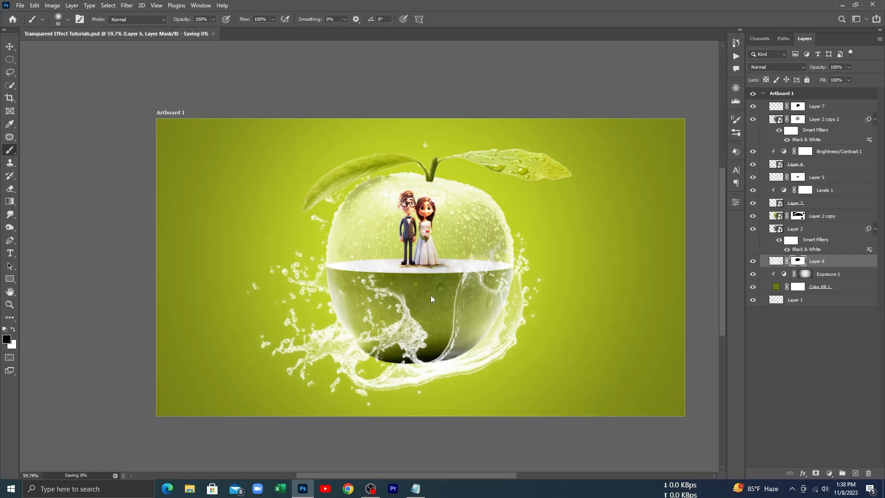
Stamp all visible layers into a new merged layer and convert it to a smart object
{"action": "scroll", "coordinate": [433, 297], "scroll_direction": "up", "scroll_amount": 2}
{"action": "left_click_drag", "start_coordinate": [465, 296], "coordinate": [429, 295]}
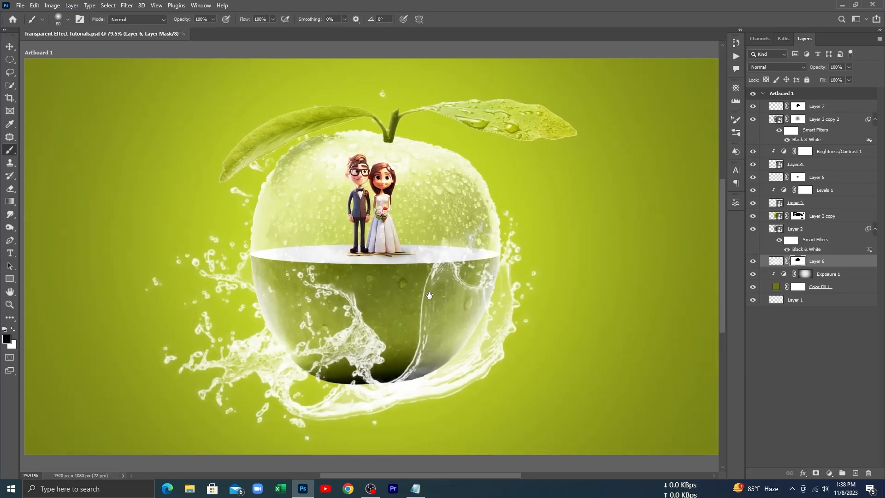
{"action": "scroll", "coordinate": [424, 293], "scroll_direction": "down", "scroll_amount": 1}
{"action": "scroll", "coordinate": [405, 285], "scroll_direction": "up", "scroll_amount": 1}
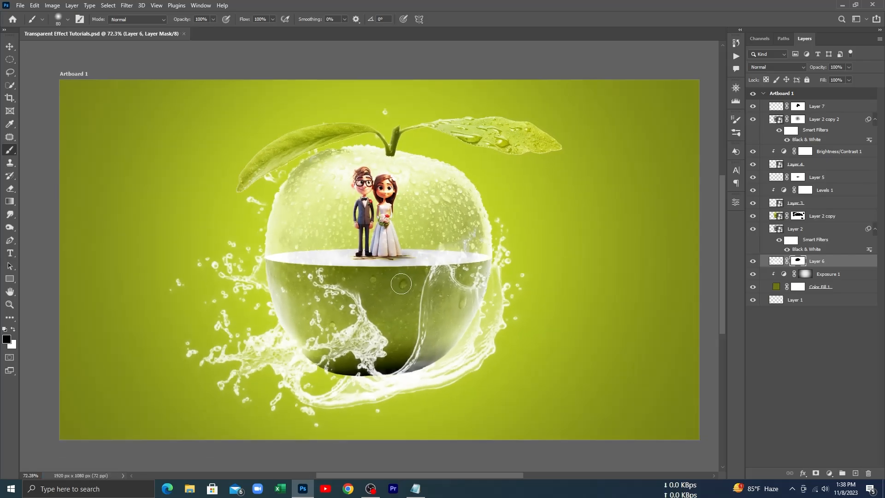
{"action": "scroll", "coordinate": [401, 283], "scroll_direction": "up", "scroll_amount": 1}
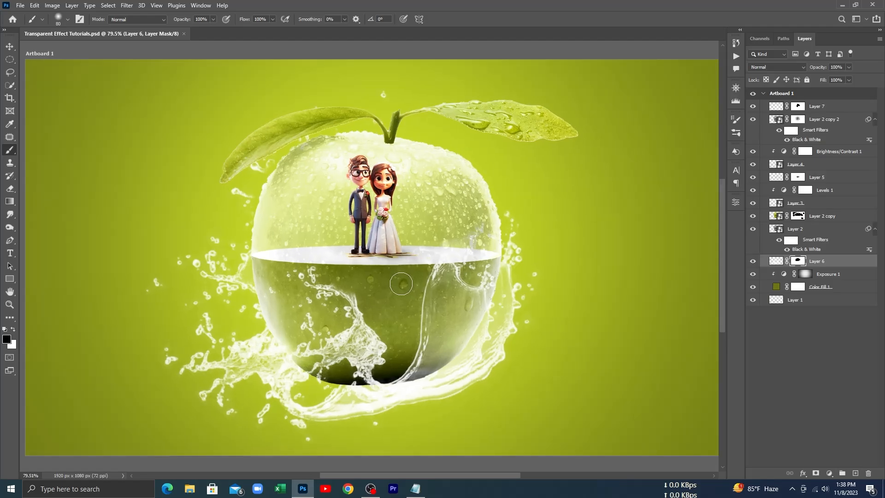
{"action": "scroll", "coordinate": [401, 283], "scroll_direction": "up", "scroll_amount": 1}
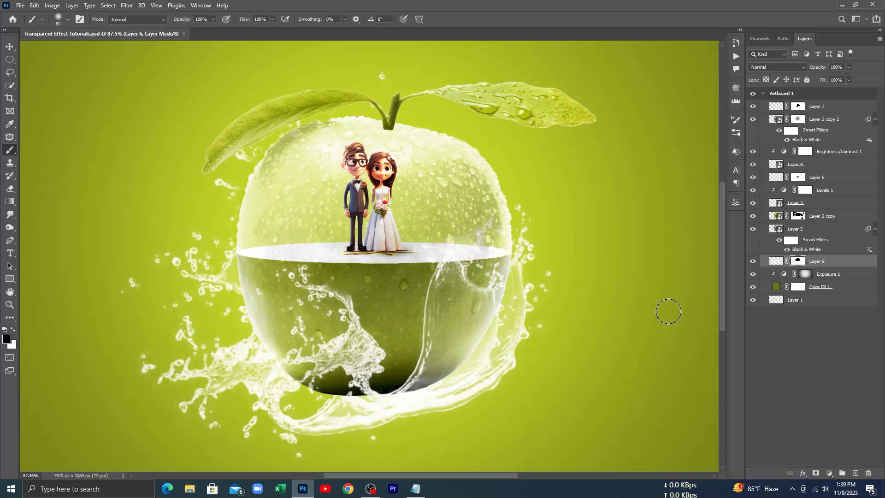
{"action": "key", "text": "ctrl+shift+alt+e"}
{"action": "key", "text": "x"}
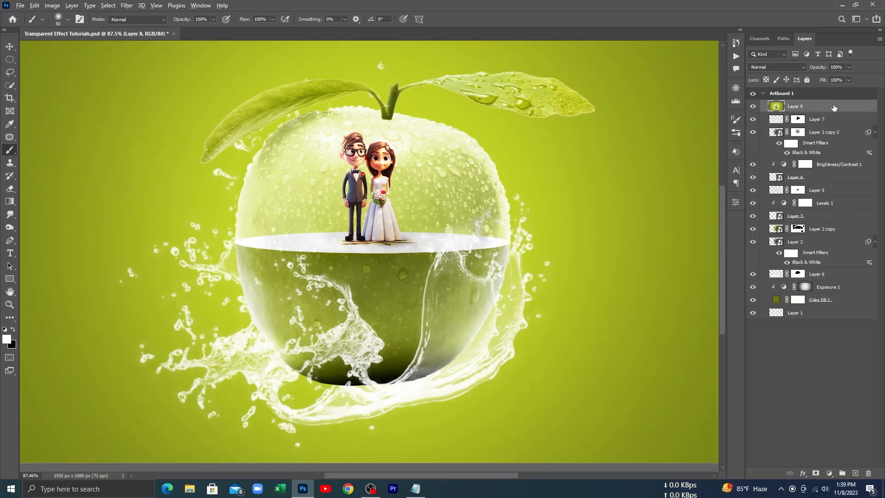
{"action": "right_click", "coordinate": [834, 107]}
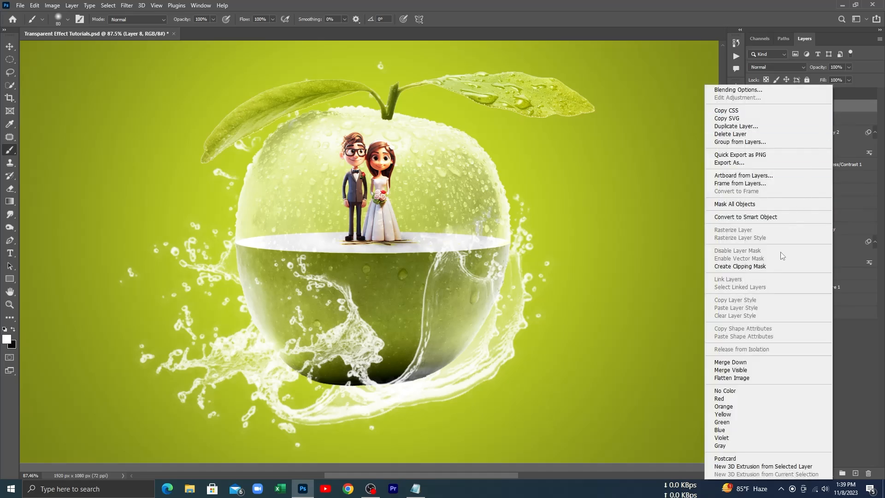
{"action": "left_click", "coordinate": [768, 217]}
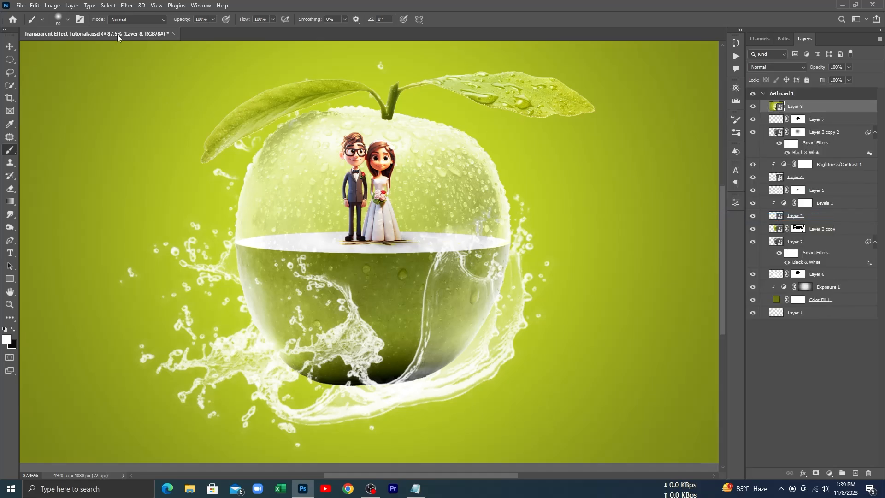
Apply a Camera Raw filter to Layer 8 with Contrast +2, Texture +39, Clarity +33, Vibrance +18 and Sharpening 140
{"action": "left_click", "coordinate": [125, 5]}
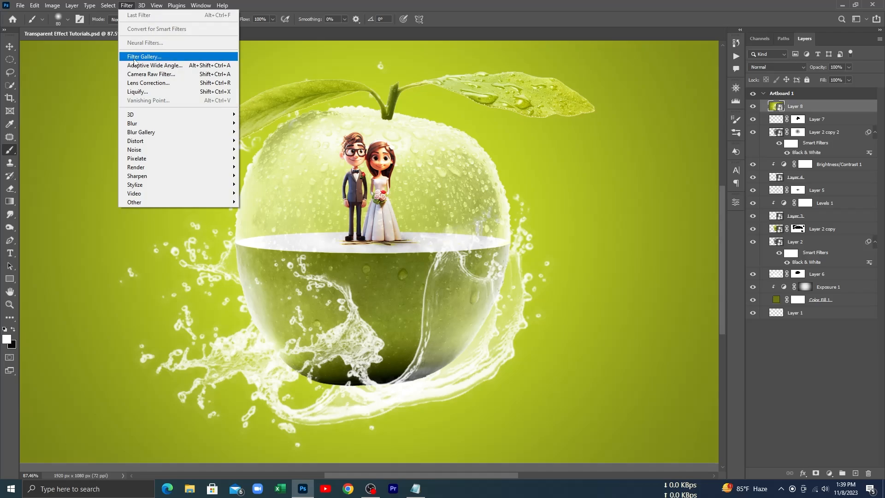
{"action": "left_click", "coordinate": [138, 74]}
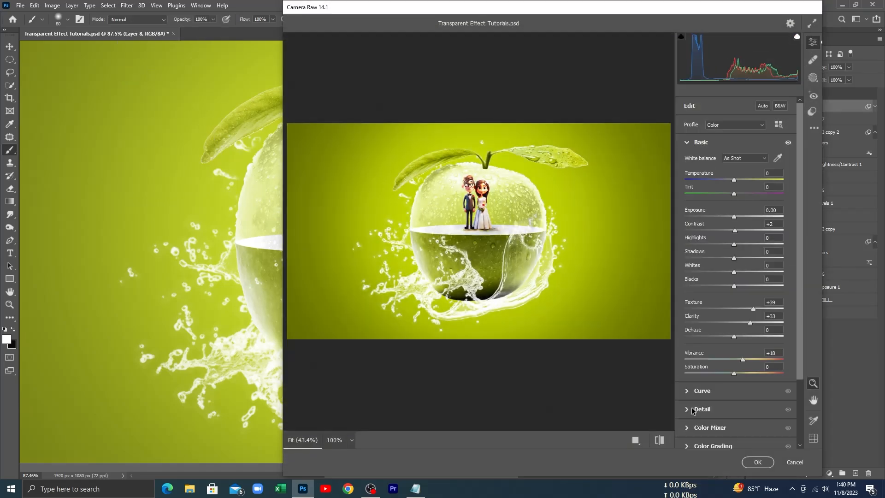
{"action": "left_click", "coordinate": [688, 409]}
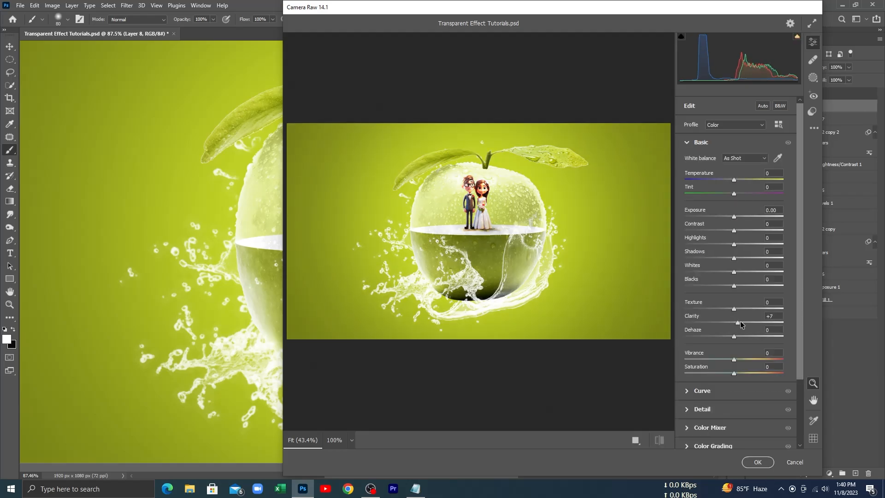
{"action": "mouse_move", "coordinate": [741, 324]}
{"action": "left_mouse_down"}
{"action": "mouse_move", "coordinate": [755, 321]}
{"action": "mouse_move", "coordinate": [739, 308]}
{"action": "left_mouse_up"}
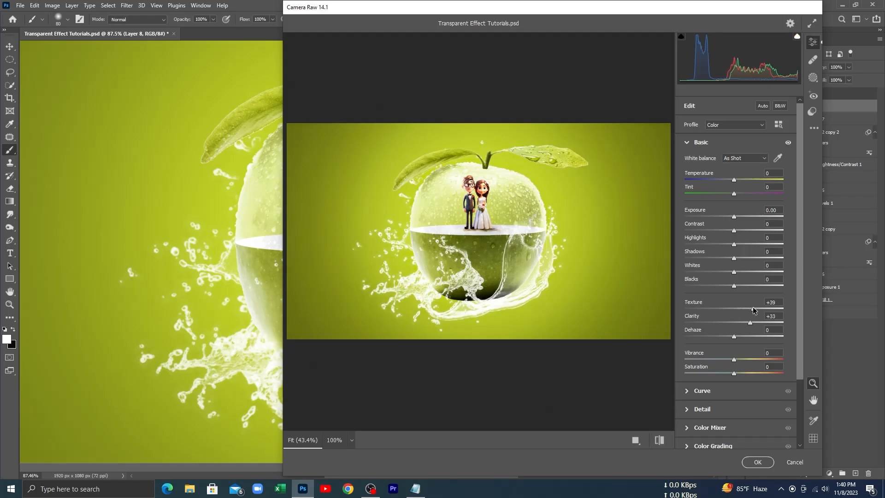
{"action": "key", "text": "ctrl+alt+3"}
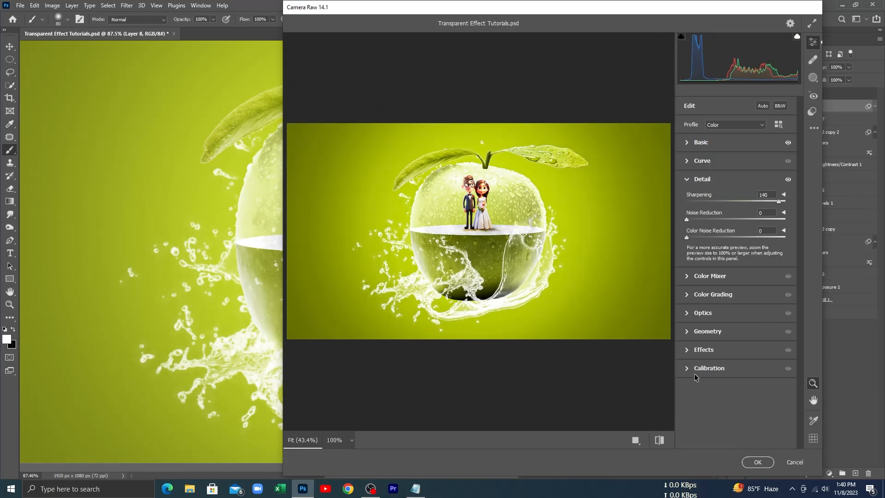
{"action": "left_click", "coordinate": [758, 462]}
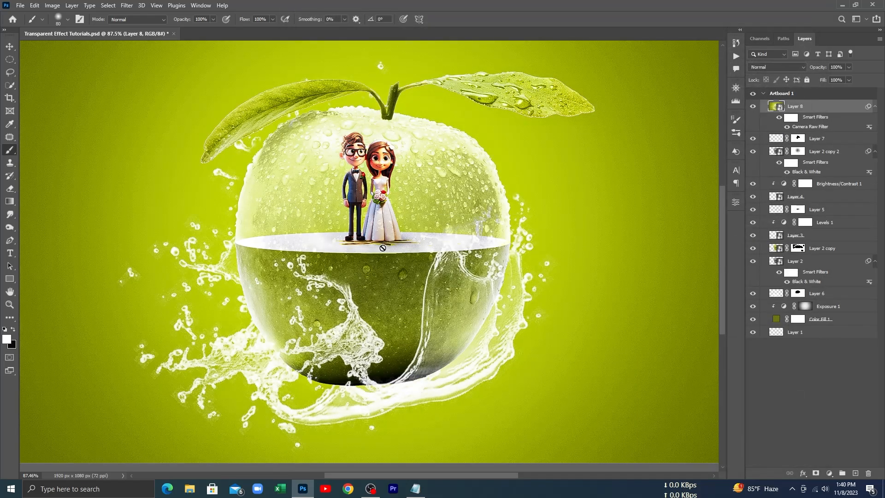
{"action": "scroll", "coordinate": [382, 248], "scroll_direction": "down", "scroll_amount": 3}
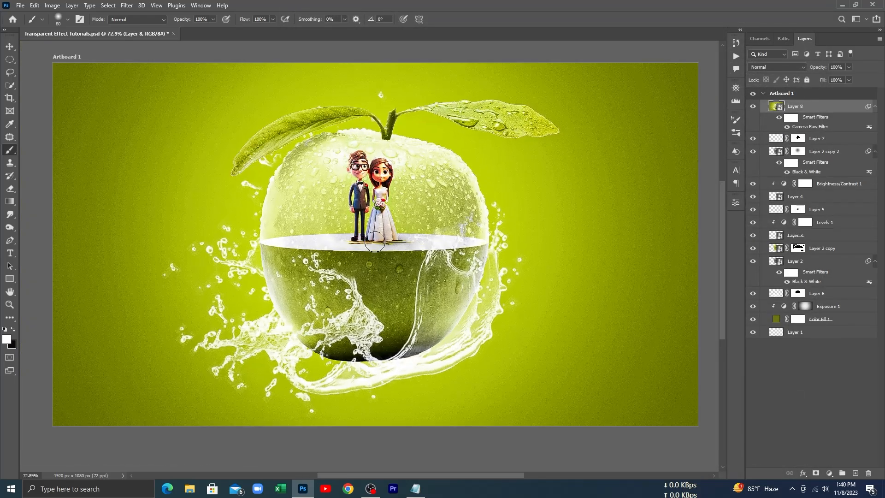
{"action": "scroll", "coordinate": [375, 242], "scroll_direction": "up", "scroll_amount": 4}
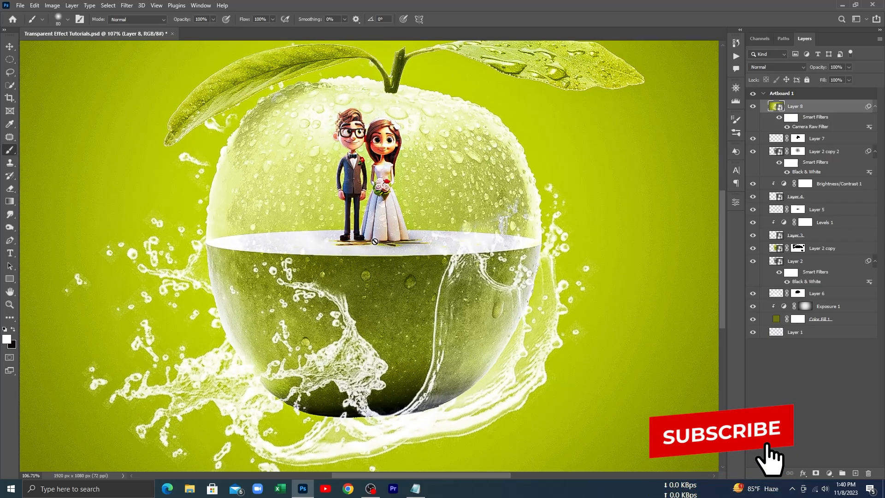
{"action": "scroll", "coordinate": [375, 241], "scroll_direction": "down", "scroll_amount": 3}
{"action": "scroll", "coordinate": [374, 241], "scroll_direction": "up", "scroll_amount": 1}
{"action": "scroll", "coordinate": [375, 241], "scroll_direction": "up", "scroll_amount": 1}
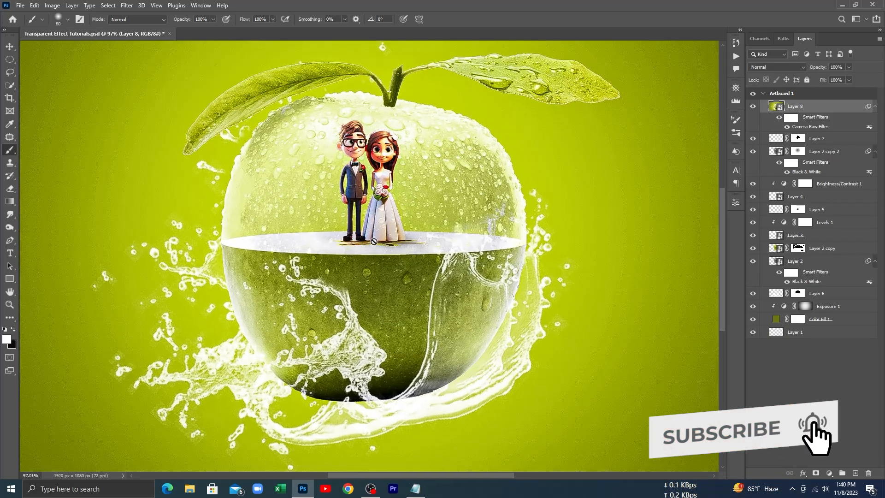